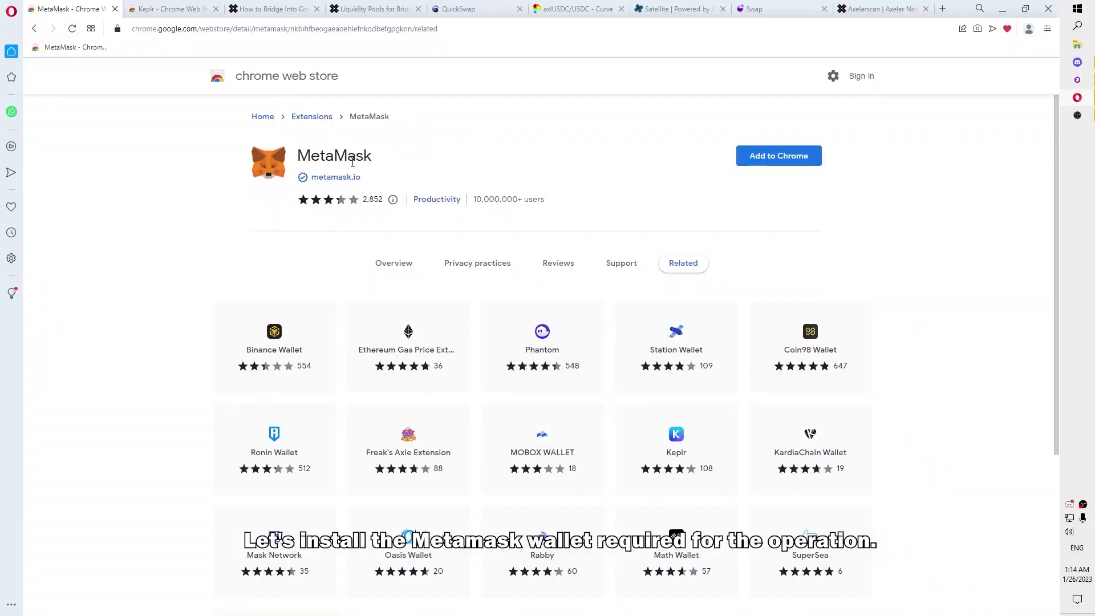
# Step: Install the MetaMask extension from its Chrome Web Store page
pyautogui.click(171, 9)
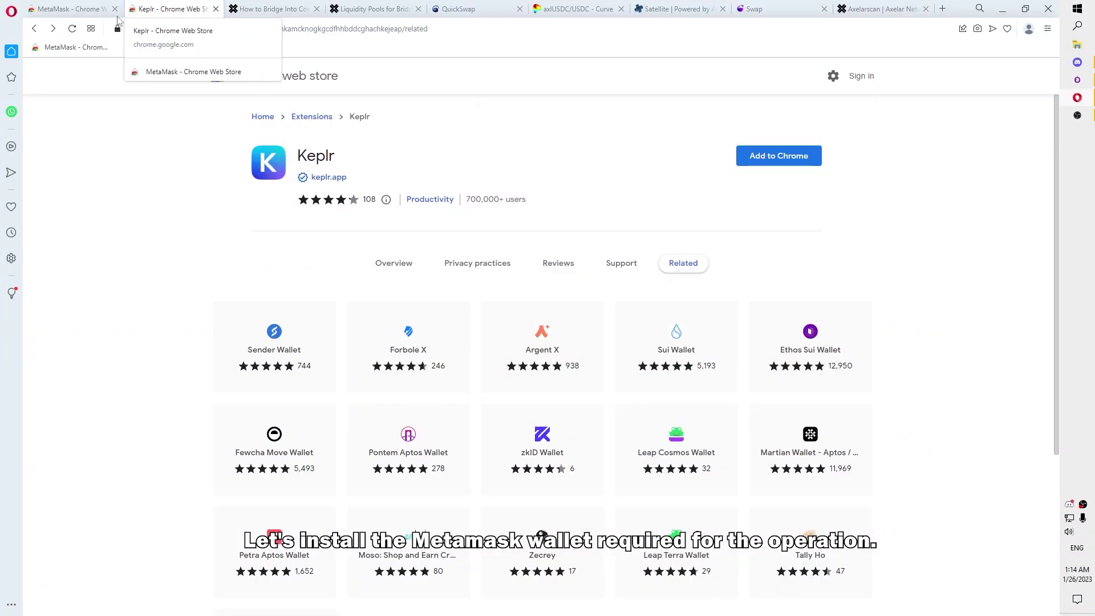
pyautogui.click(81, 15)
pyautogui.click(752, 163)
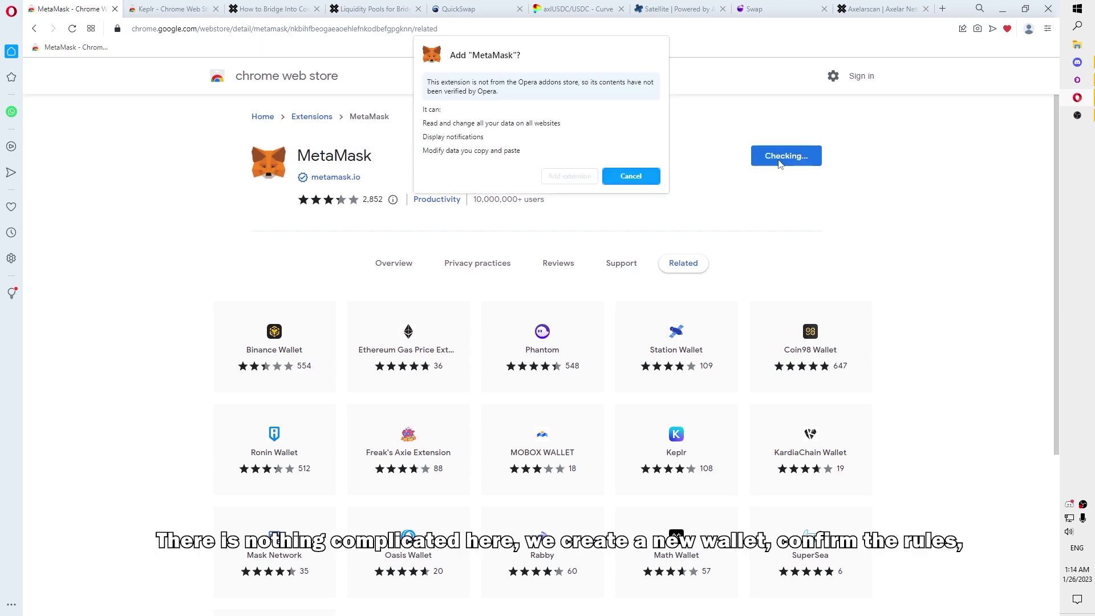
pyautogui.click(567, 175)
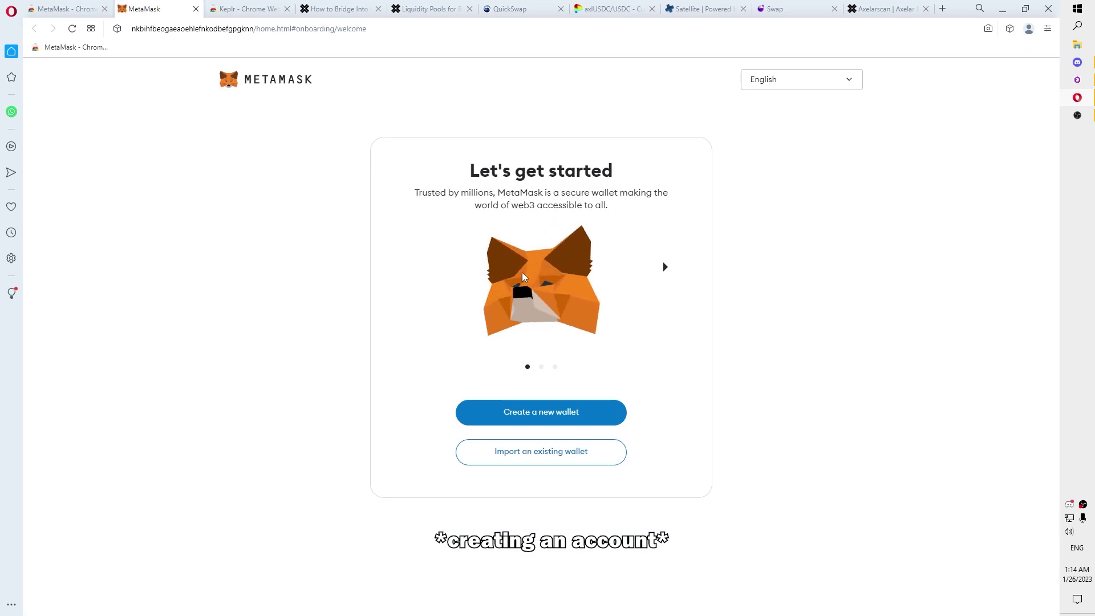
# Step: Create a new MetaMask wallet with a confirmed password, accepting it cannot be recovered
pyautogui.click(566, 418)
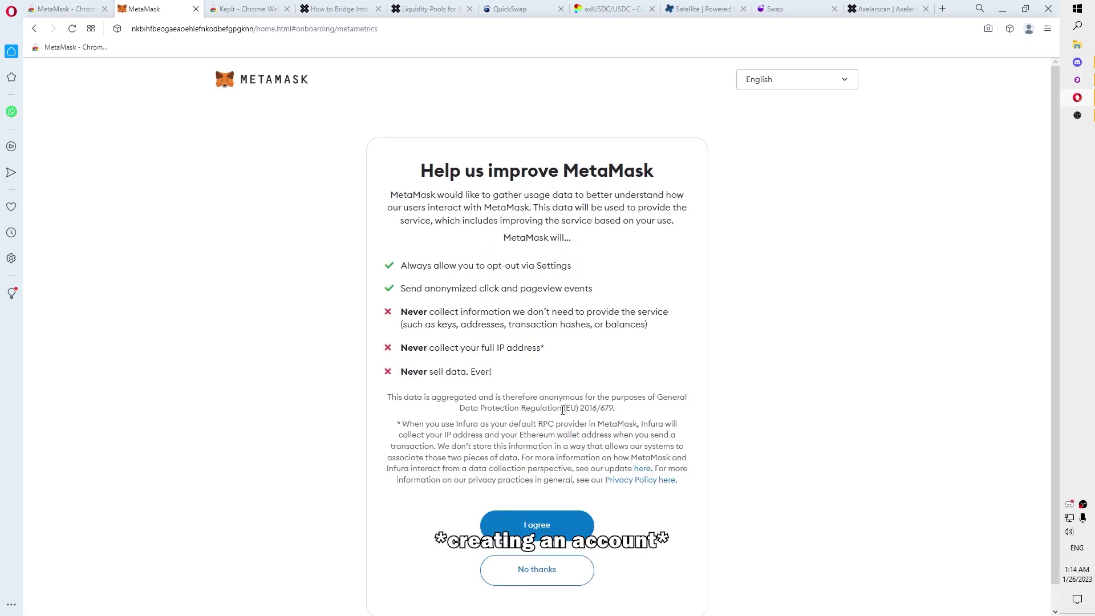
pyautogui.click(556, 528)
pyautogui.write('•••••••••')
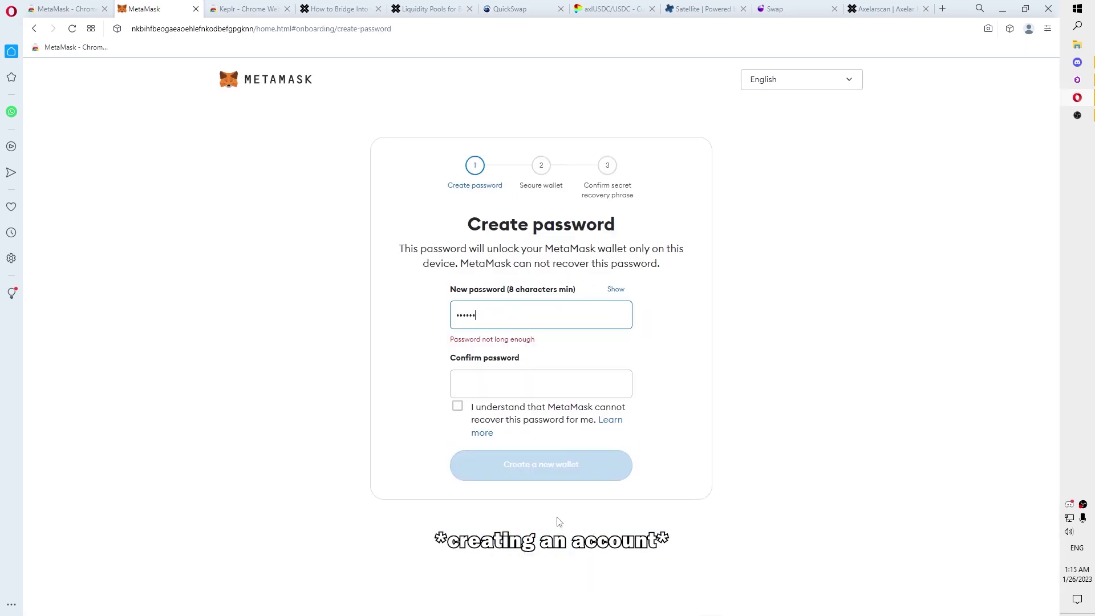
pyautogui.click(490, 399)
pyautogui.write('•••••••••')
pyautogui.click(458, 424)
pyautogui.click(563, 484)
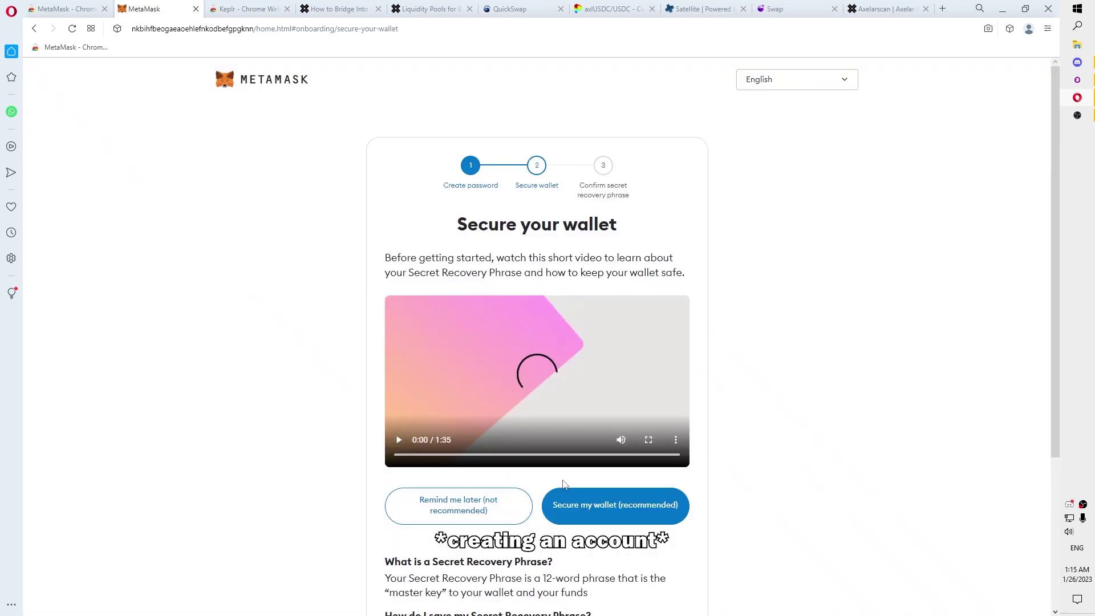
# Step: Choose Secure my wallet (recommended) and reveal the 12-word Secret Recovery Phrase
pyautogui.scroll(-3, 568, 480)
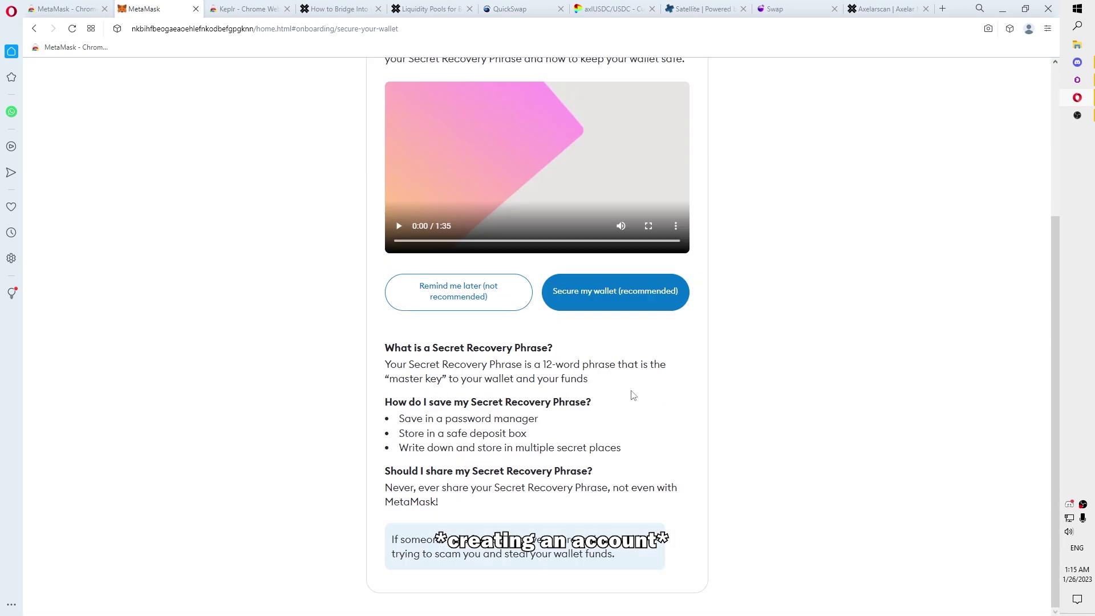
pyautogui.click(632, 308)
pyautogui.click(580, 536)
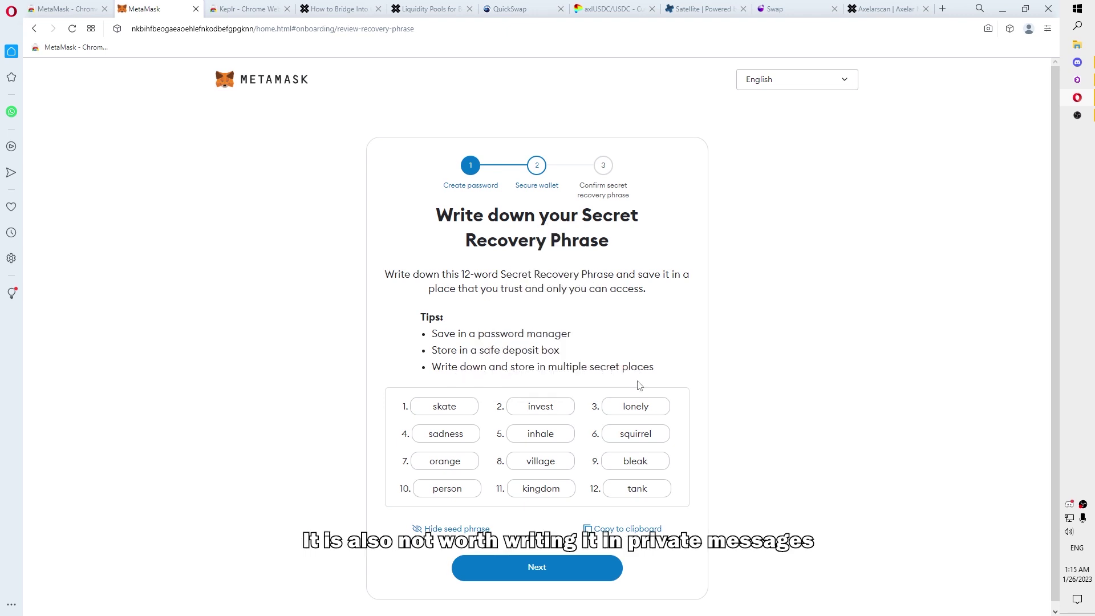
# Step: Fill in the blank recovery words, fix the typo in word 8, and confirm the phrase
pyautogui.click(579, 572)
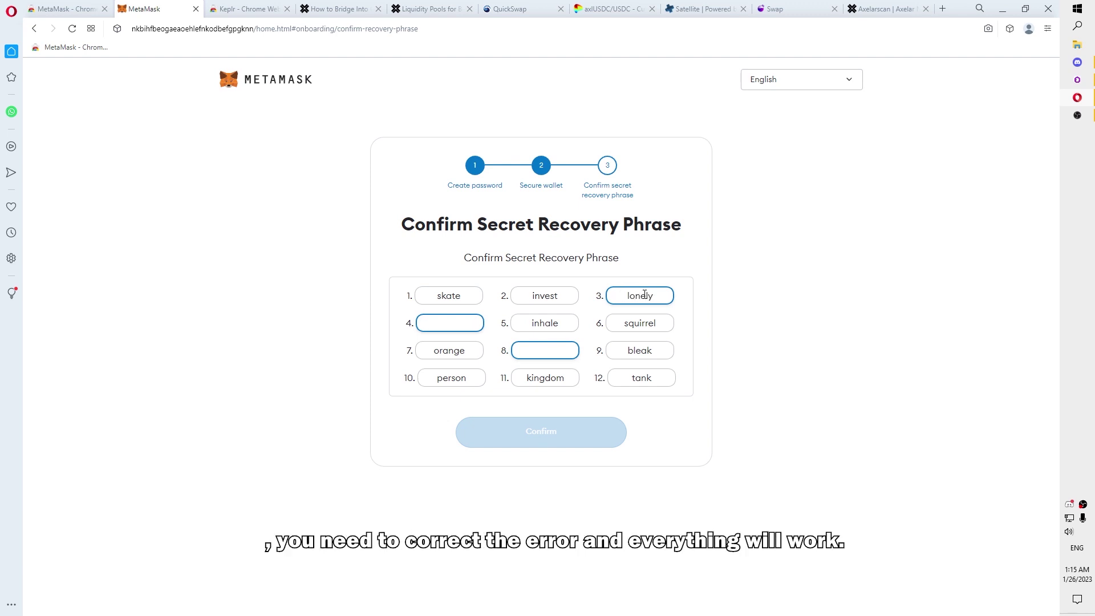
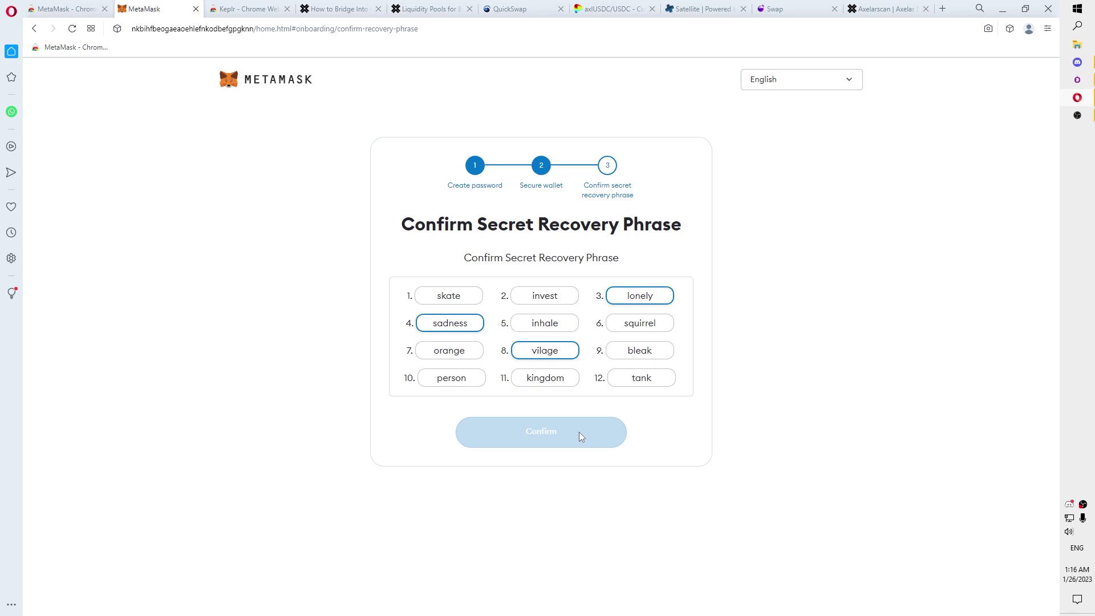
pyautogui.click(536, 350)
pyautogui.write('l')
pyautogui.click(579, 441)
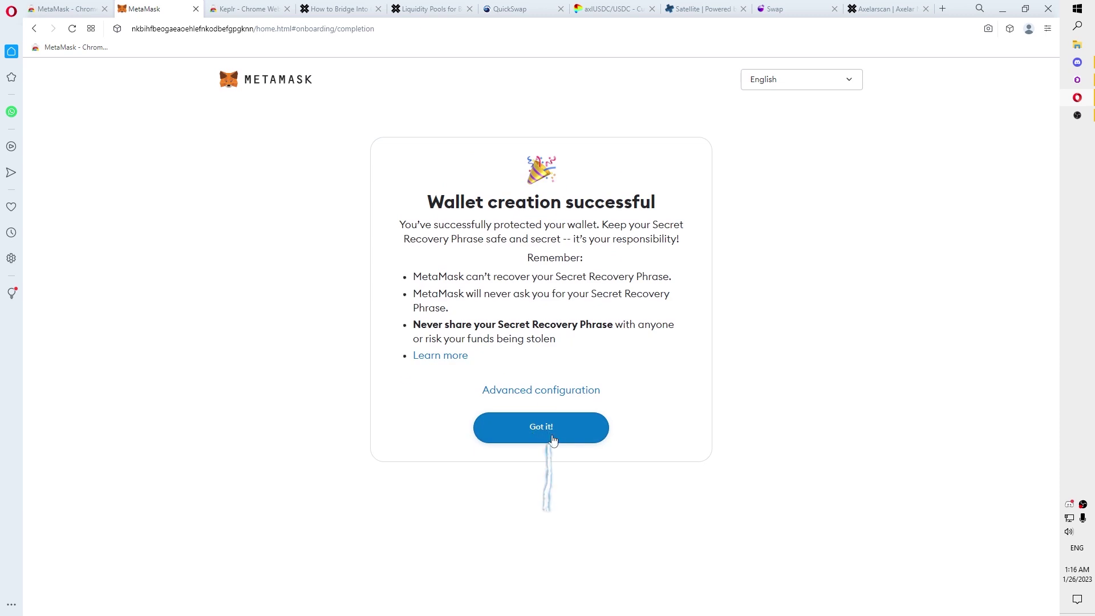
pyautogui.click(557, 444)
pyautogui.click(567, 458)
# Step: Add Polygon Mainnet from MetaMask's popular networks list and approve it
pyautogui.click(567, 460)
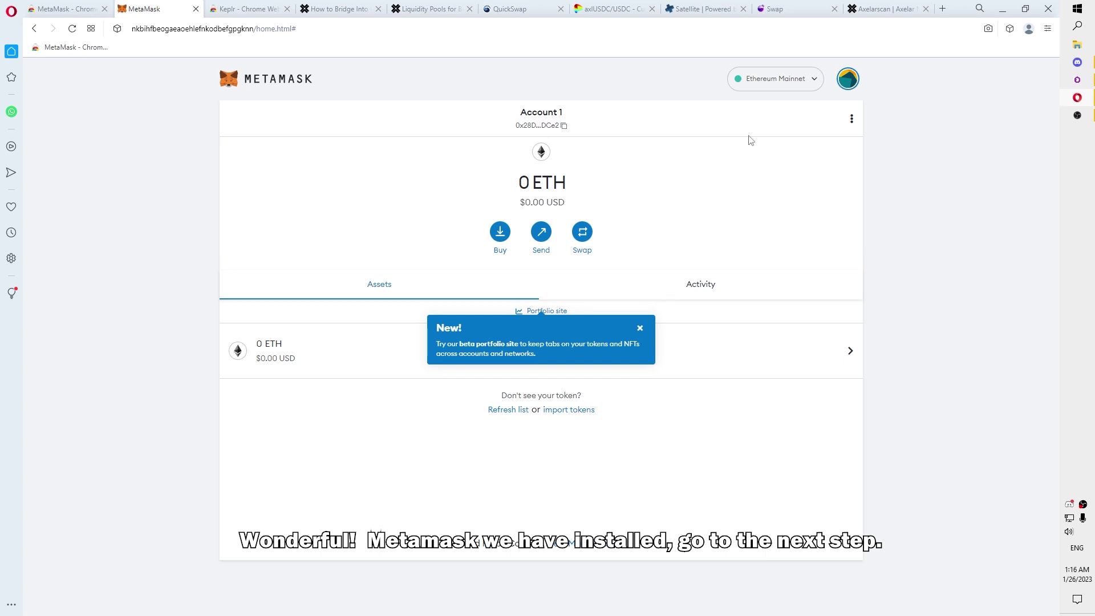
pyautogui.click(773, 86)
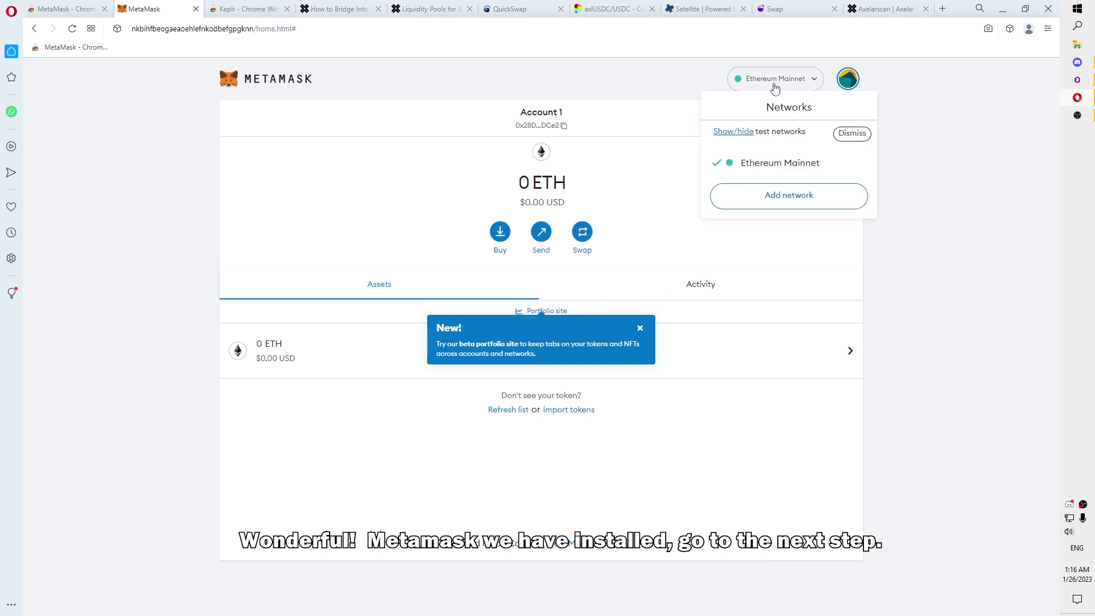
pyautogui.click(785, 200)
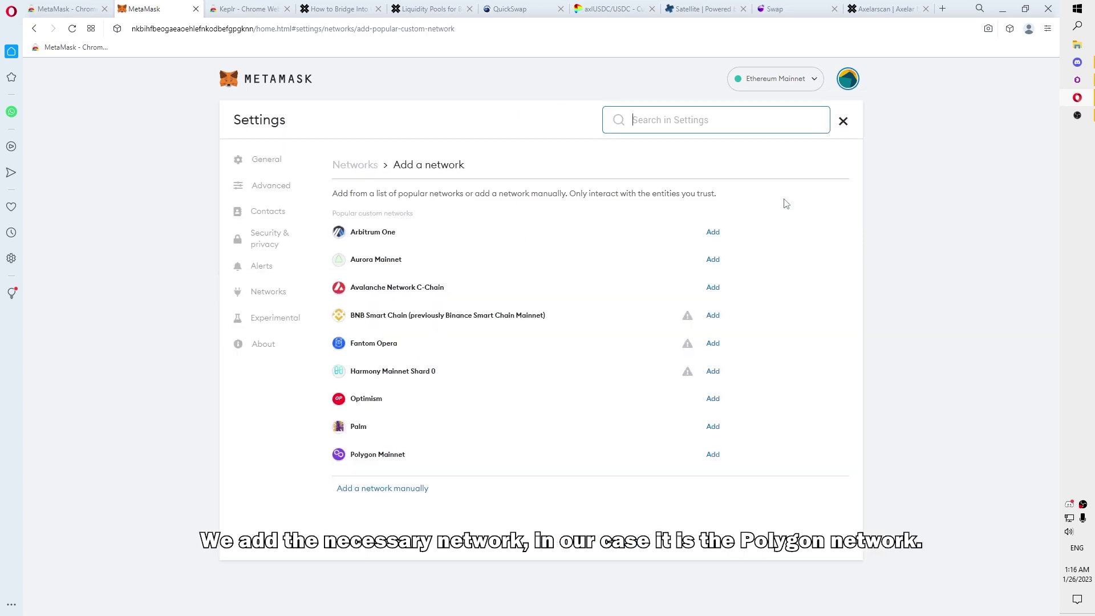
pyautogui.click(713, 454)
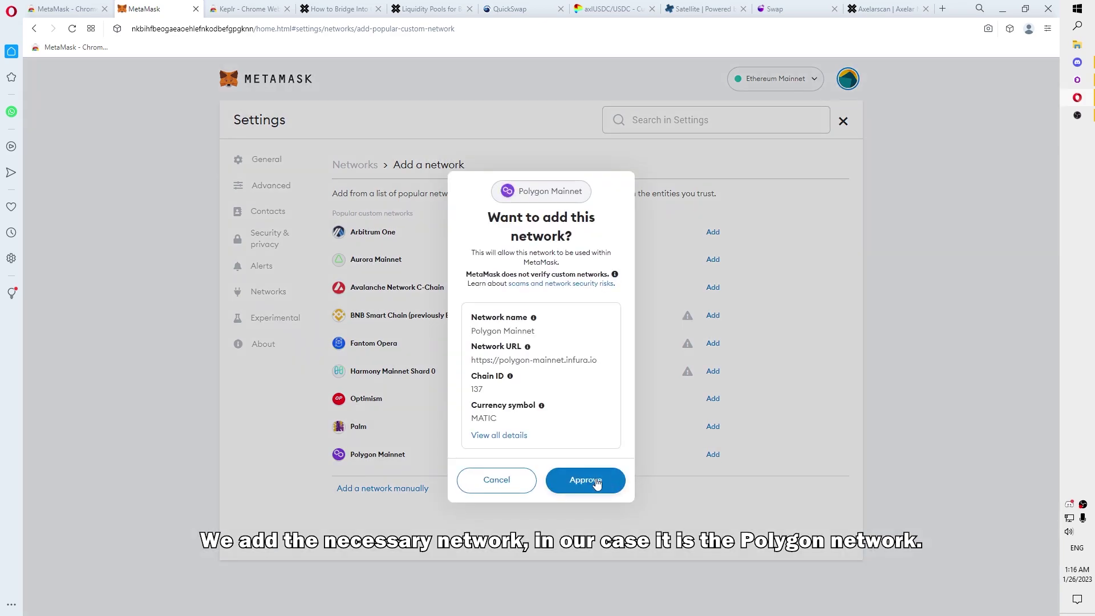
pyautogui.click(593, 480)
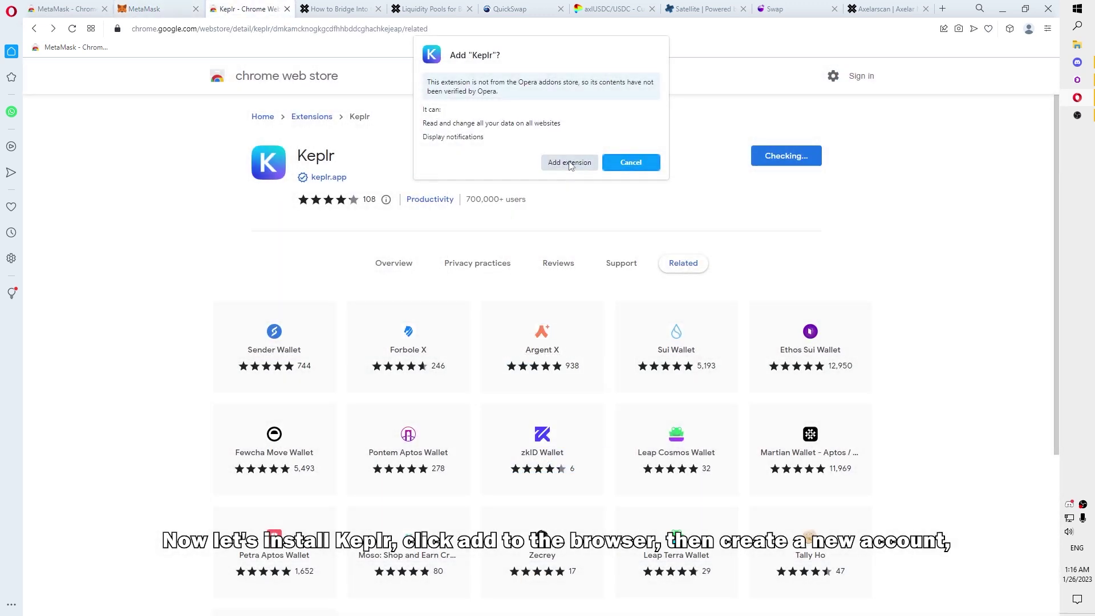
# Step: Install the Keplr extension and launch it from the Extensions menu
pyautogui.click(569, 163)
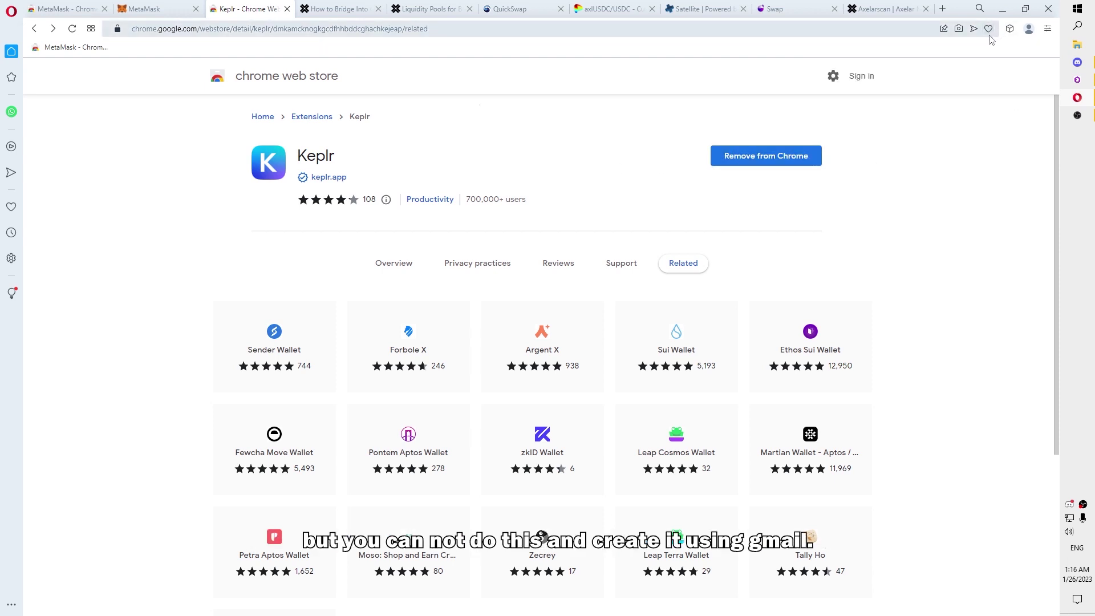
pyautogui.click(1009, 29)
pyautogui.click(956, 114)
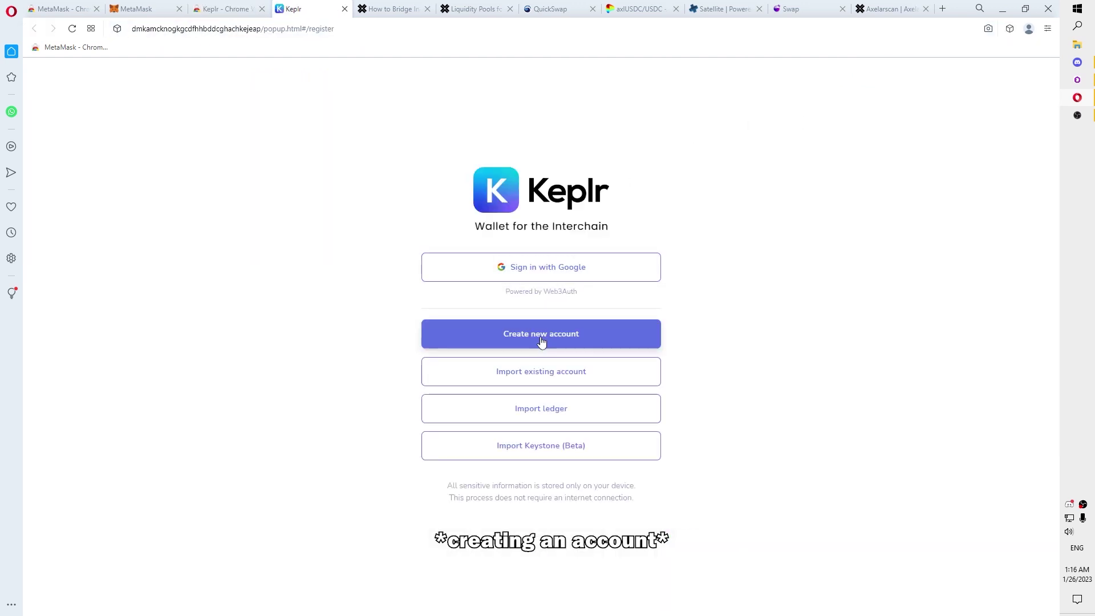
# Step: Create a new Keplr account with an account name and pasted password
pyautogui.click(543, 342)
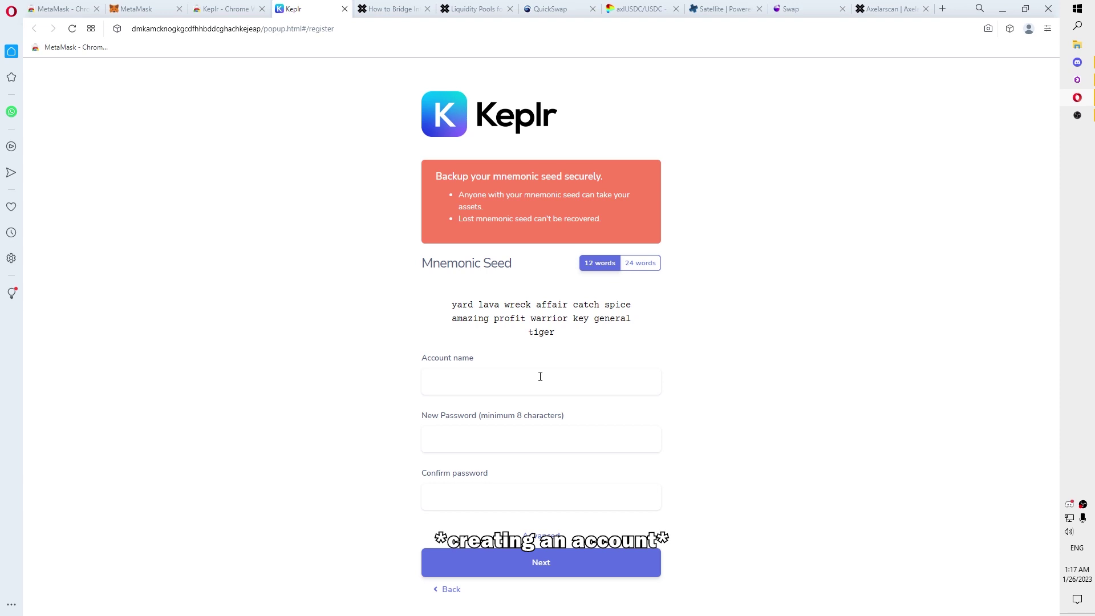
pyautogui.click(507, 381)
pyautogui.write('Your Name')
pyautogui.press('Tab')
pyautogui.hotkey('ctrl', 'v')
pyautogui.click(630, 561)
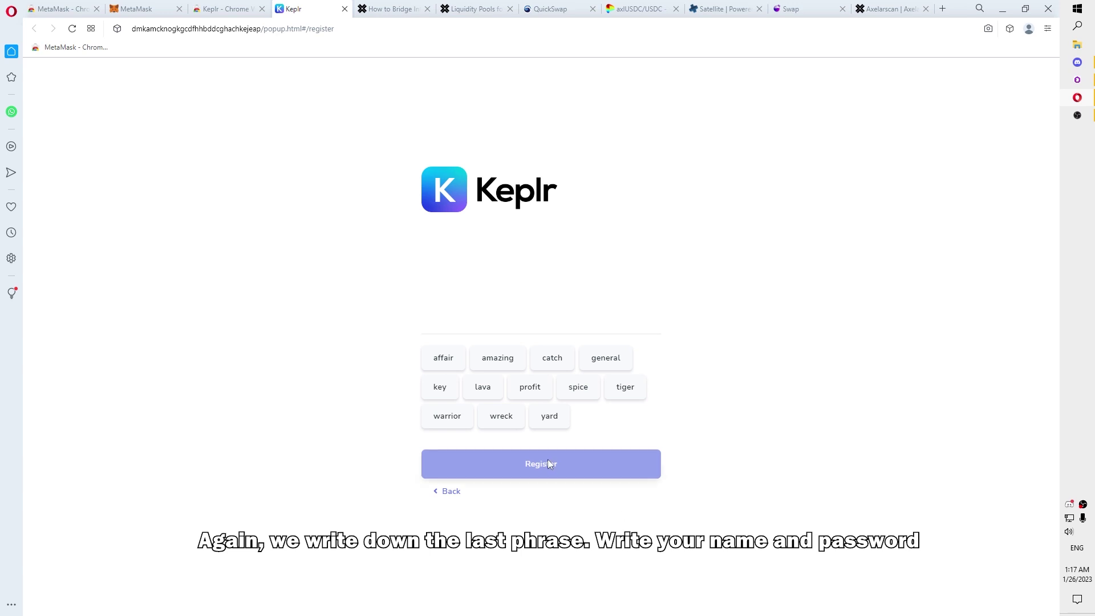
# Step: Select the first six Keplr seed words in their original order
pyautogui.click(552, 419)
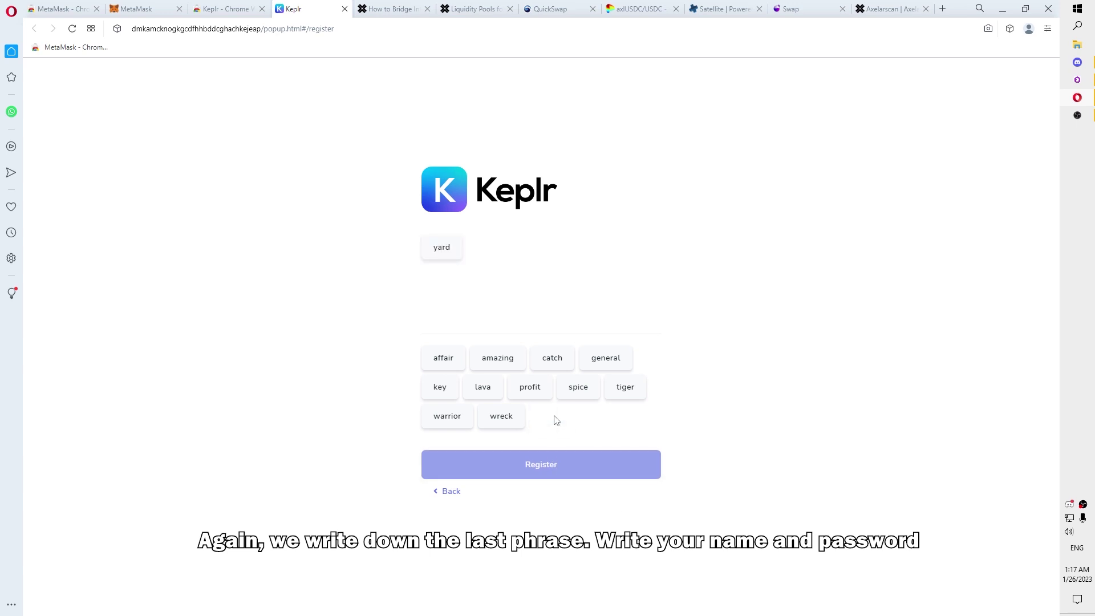
pyautogui.click(492, 393)
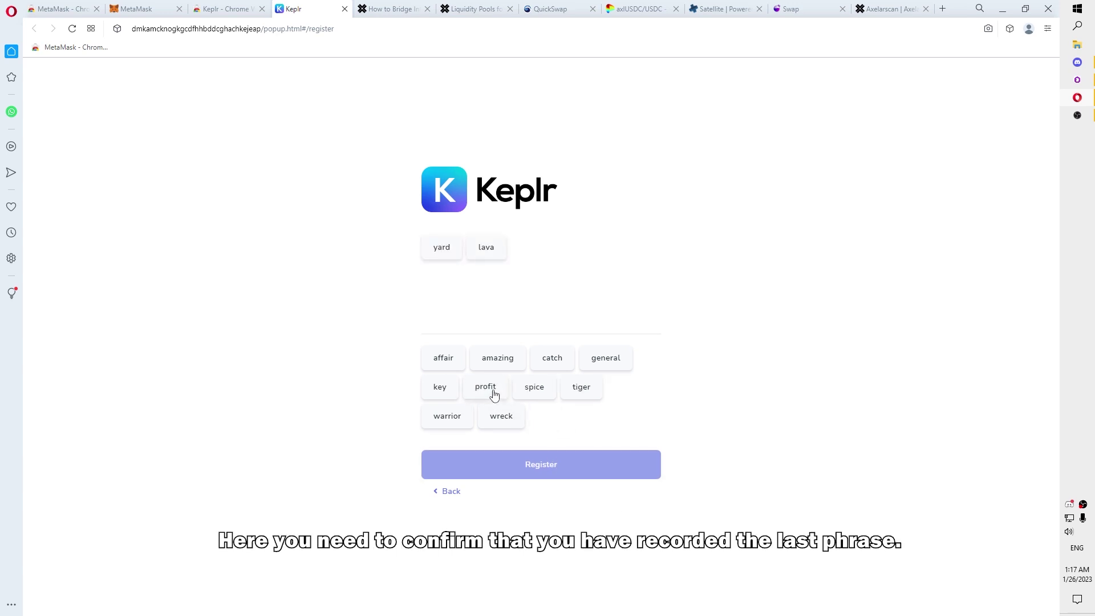
pyautogui.click(521, 420)
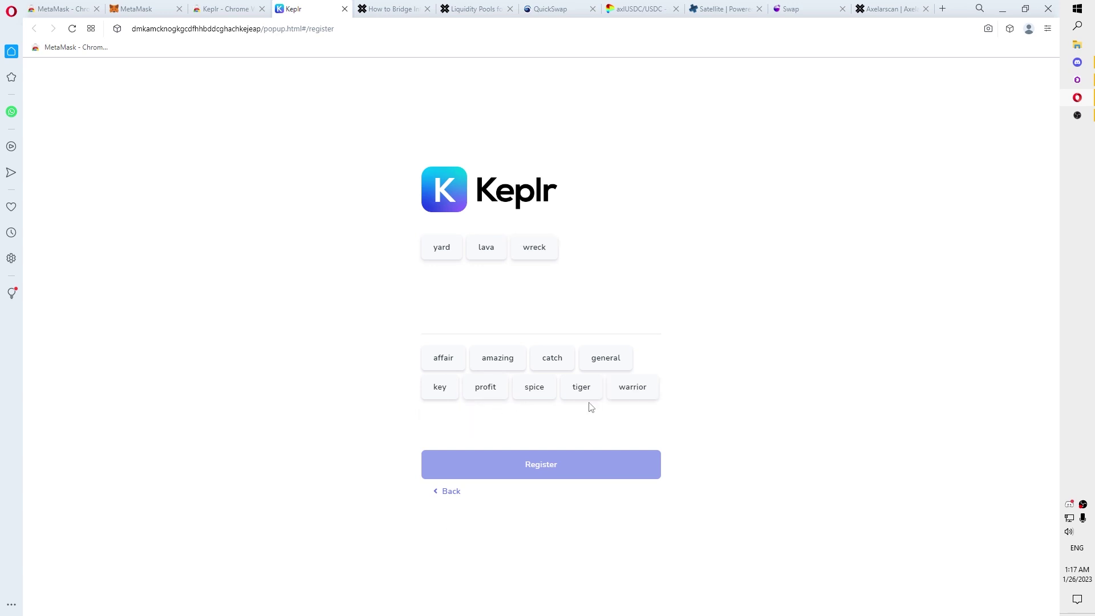
pyautogui.click(445, 361)
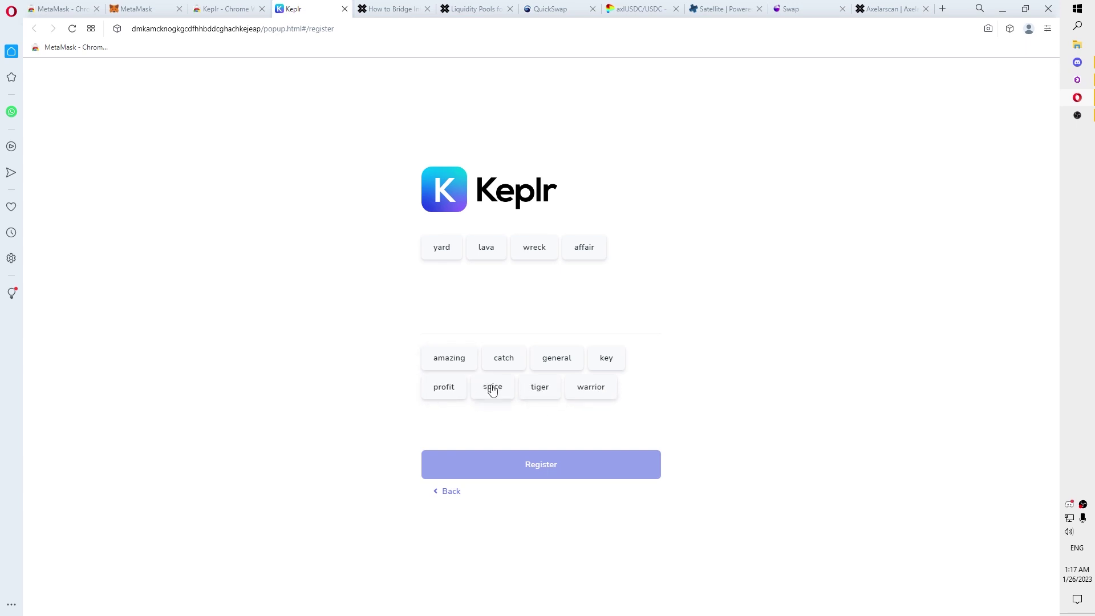
pyautogui.click(504, 362)
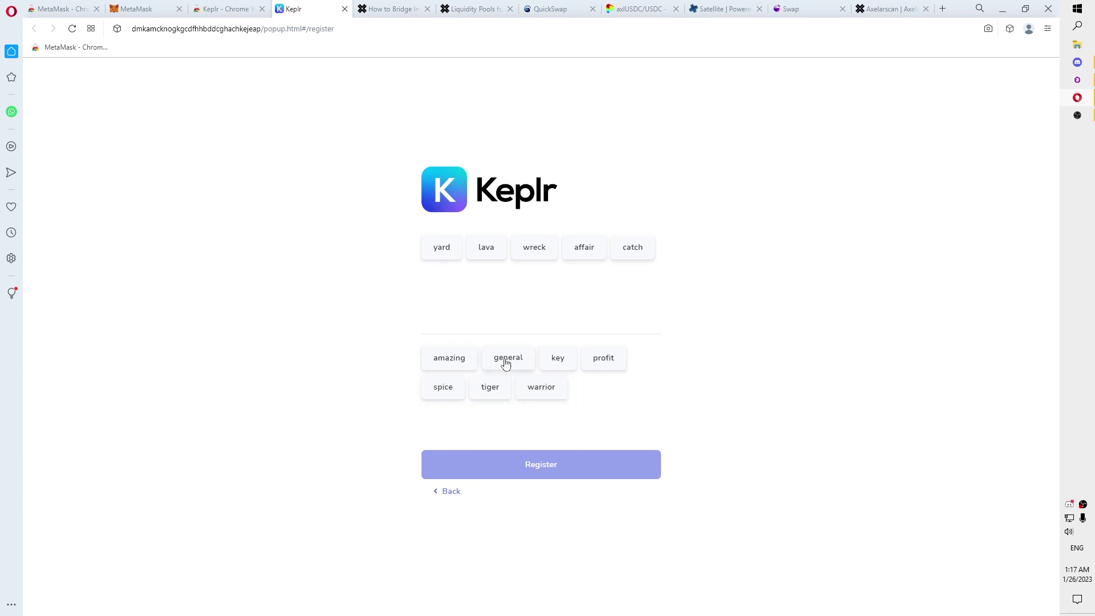
pyautogui.click(445, 390)
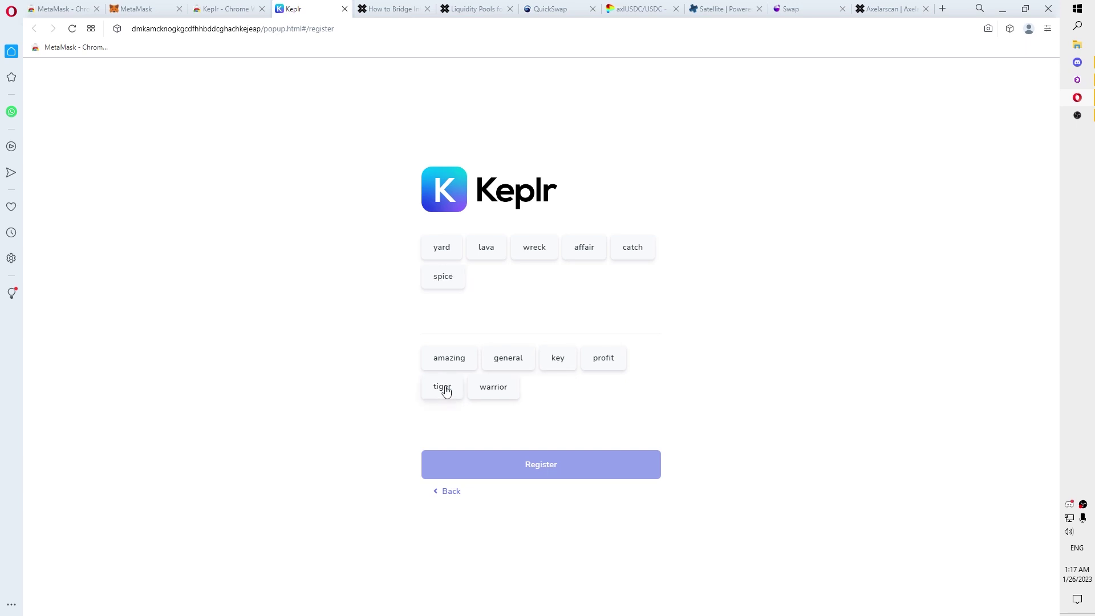
# Step: Select the remaining six seed words and register the Keplr wallet
pyautogui.click(456, 361)
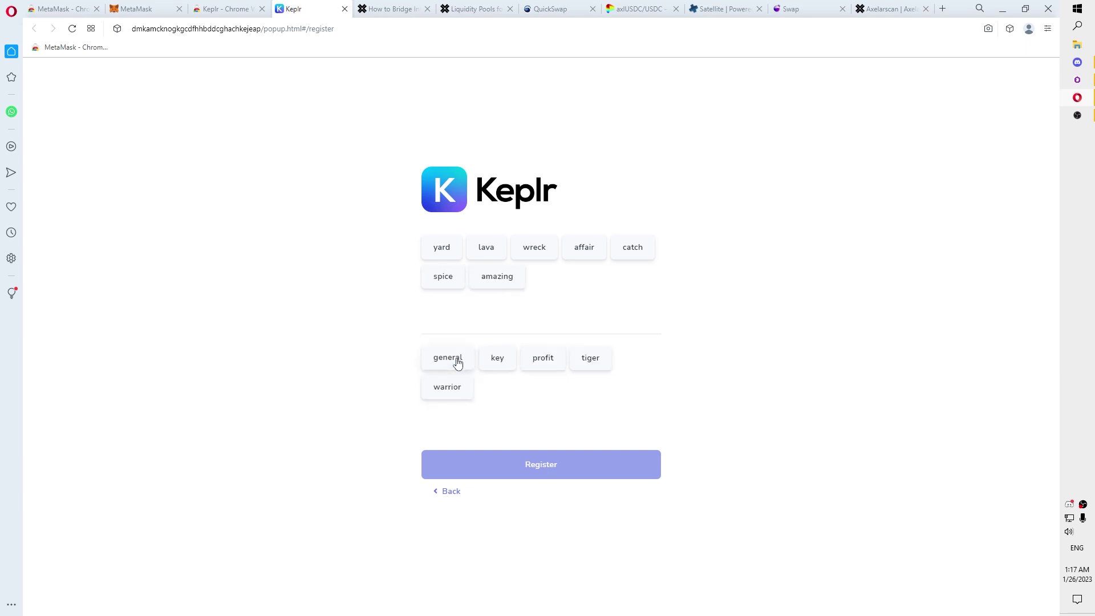
pyautogui.click(549, 363)
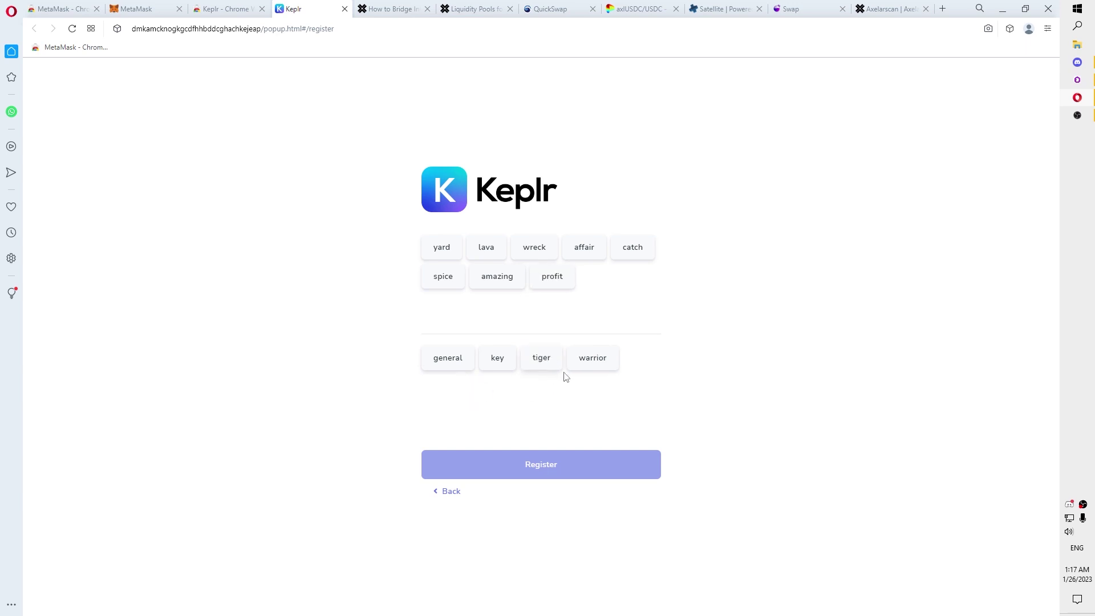
pyautogui.click(588, 366)
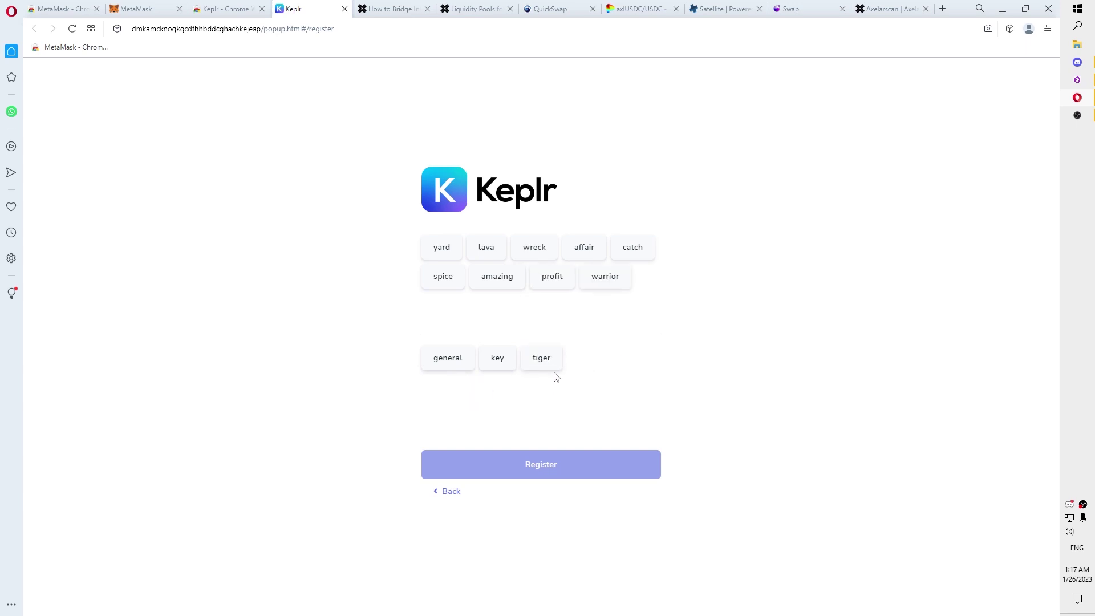
pyautogui.click(498, 365)
pyautogui.click(445, 365)
pyautogui.click(459, 367)
pyautogui.click(577, 462)
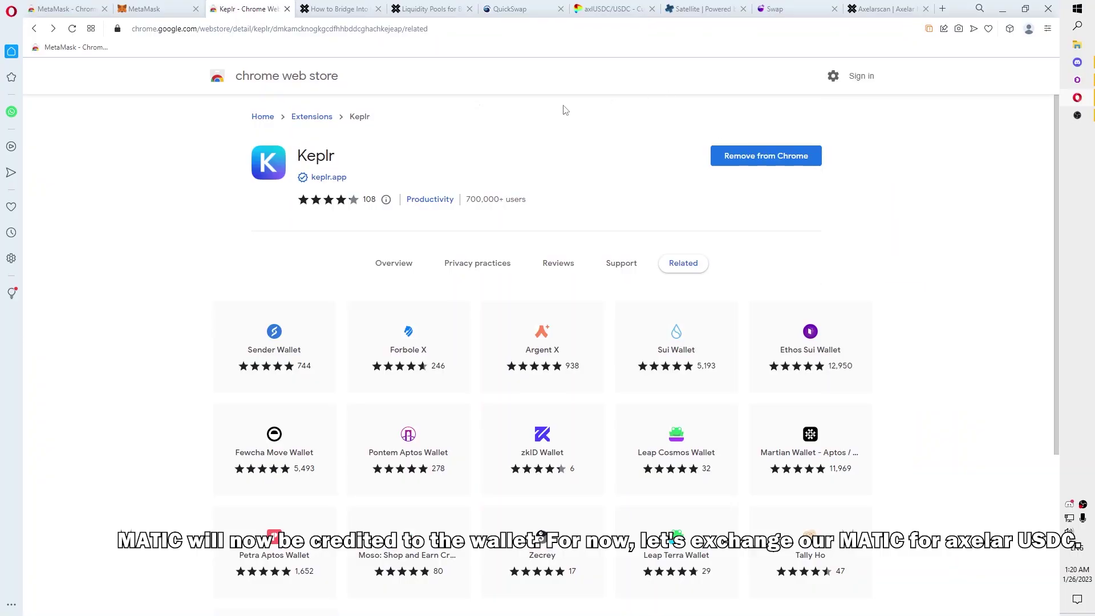
# Step: Switch to the QuickSwap tab showing its Connect Wallet options
pyautogui.click(531, 7)
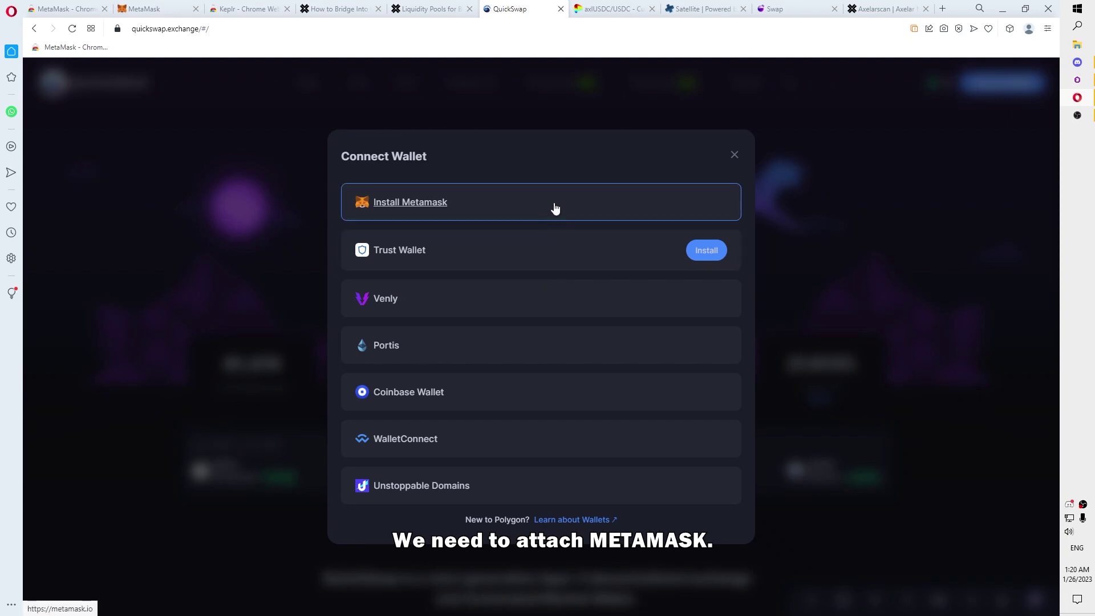
# Step: Reload QuickSwap, connect it to the MetaMask account, and enter the Swap page
pyautogui.click(555, 207)
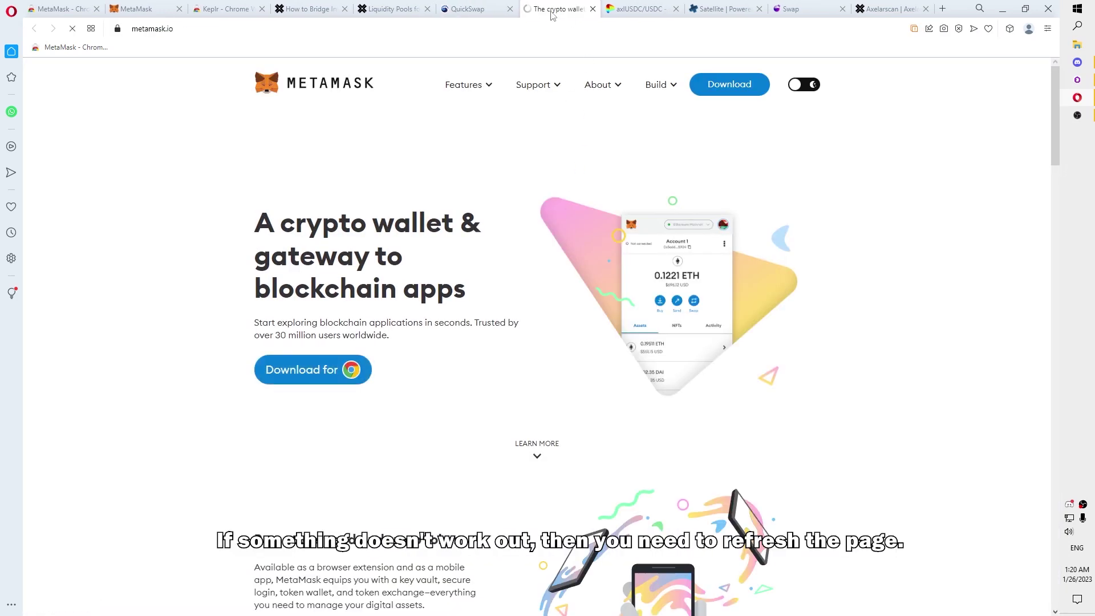
pyautogui.click(592, 8)
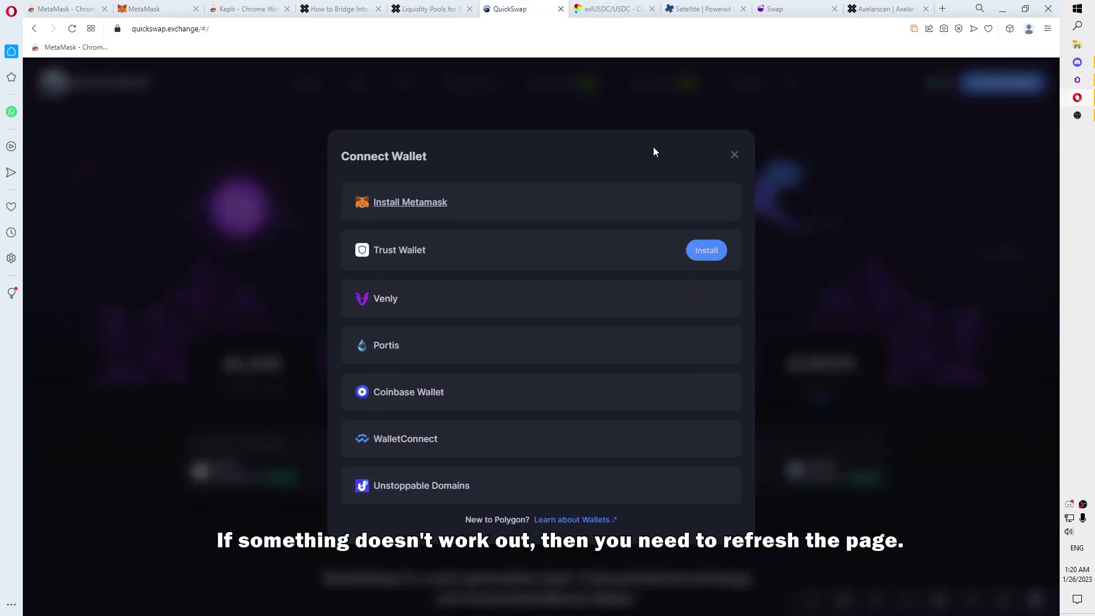
pyautogui.press('F5')
pyautogui.click(1014, 87)
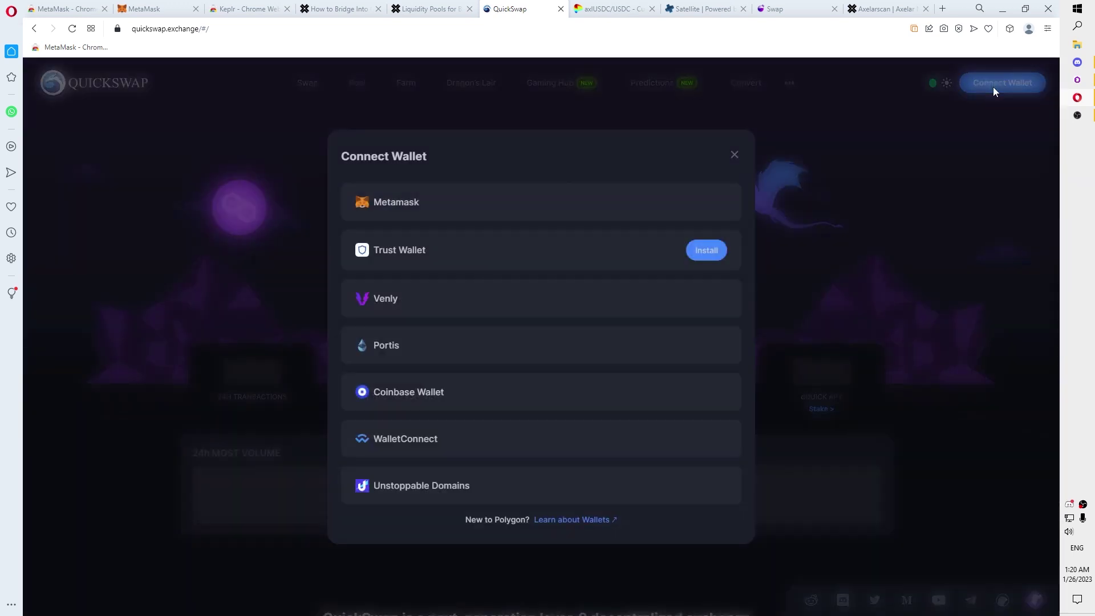
pyautogui.click(511, 205)
pyautogui.click(1013, 325)
pyautogui.click(1021, 329)
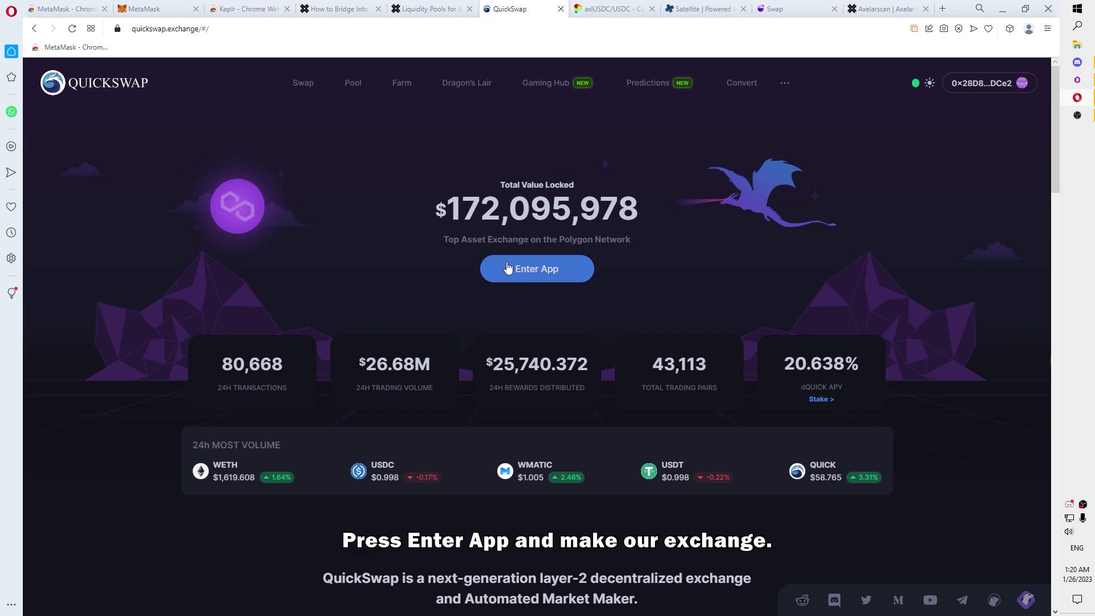
pyautogui.click(544, 273)
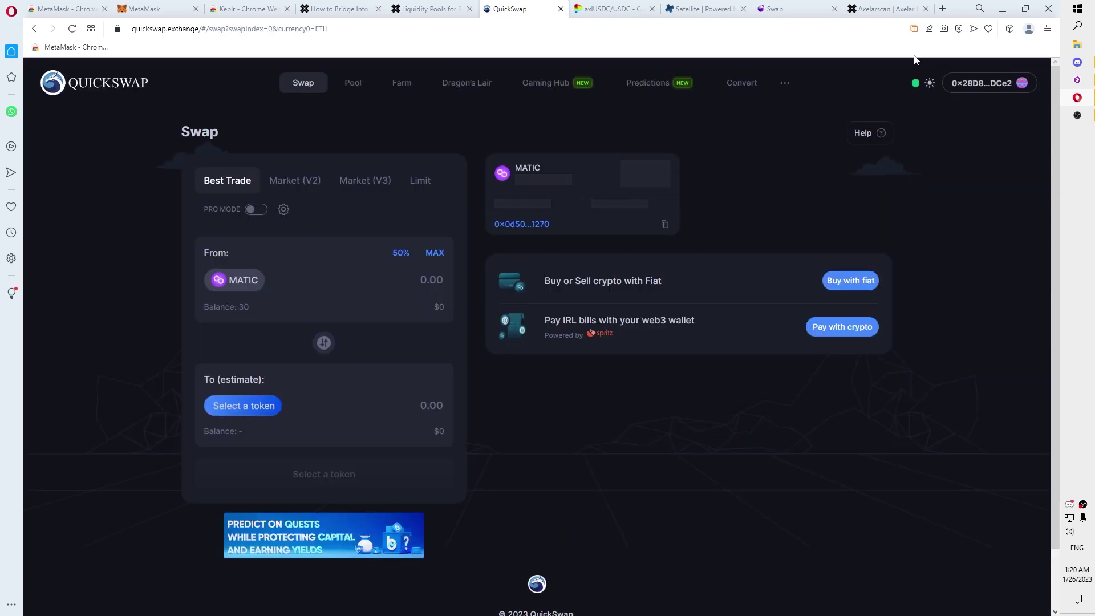
# Step: Pin MetaMask to the toolbar and check the wallet balance
pyautogui.click(1010, 28)
pyautogui.click(1002, 137)
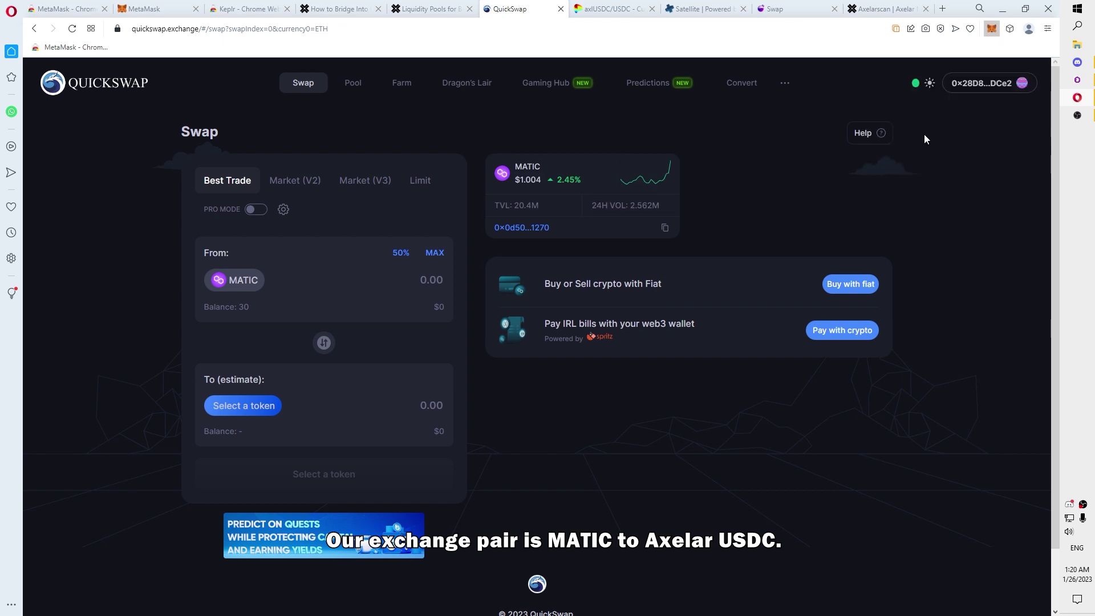
pyautogui.click(991, 29)
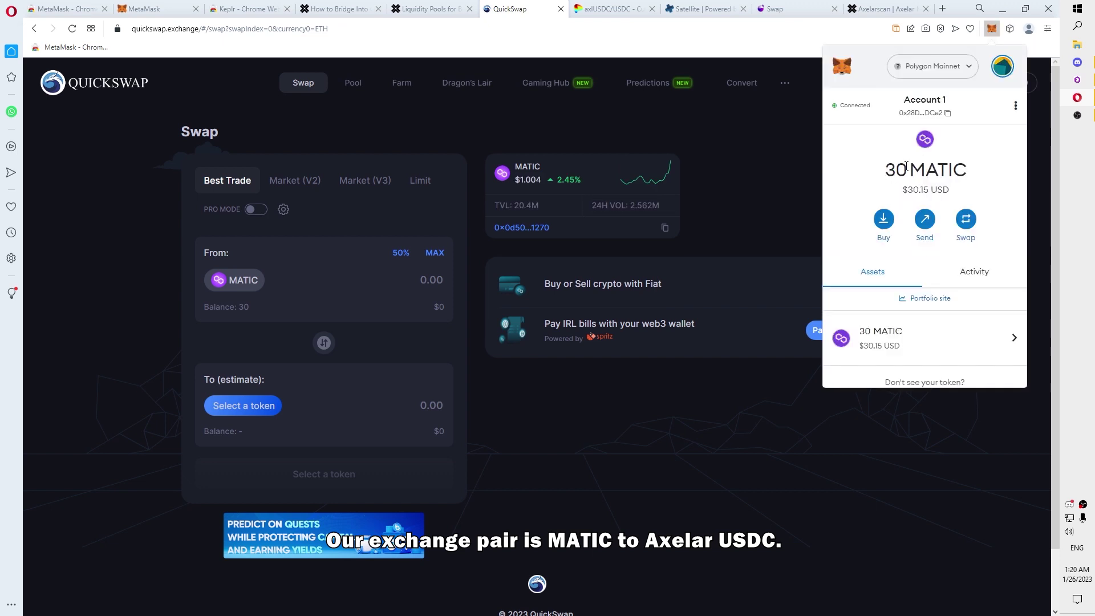
# Step: Set up a Market (V3) swap of 25 MATIC for axlUSDC
pyautogui.click(263, 399)
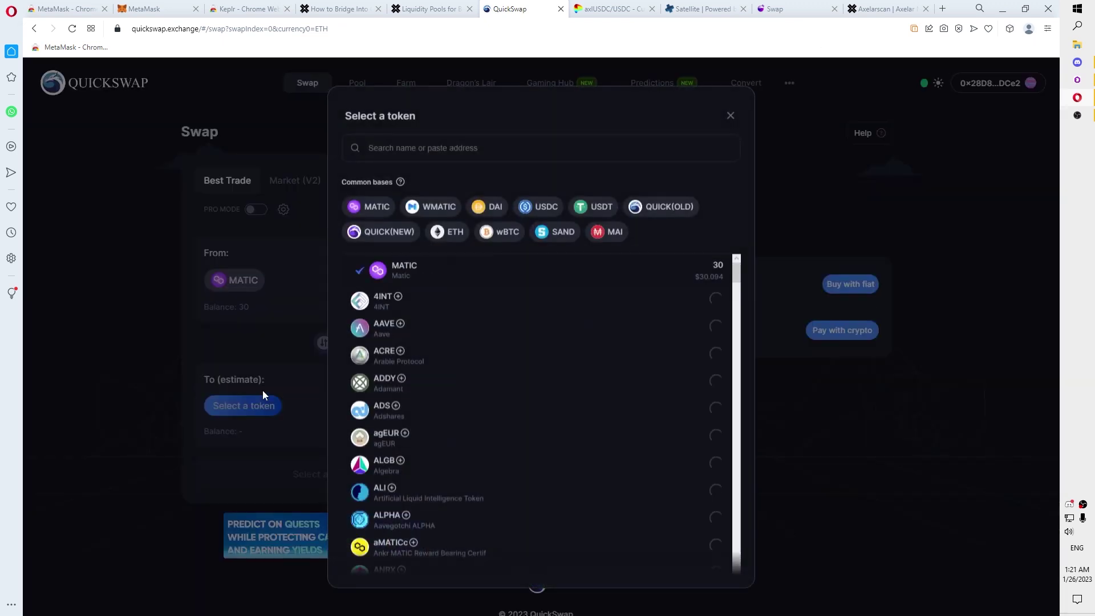
pyautogui.write('axl')
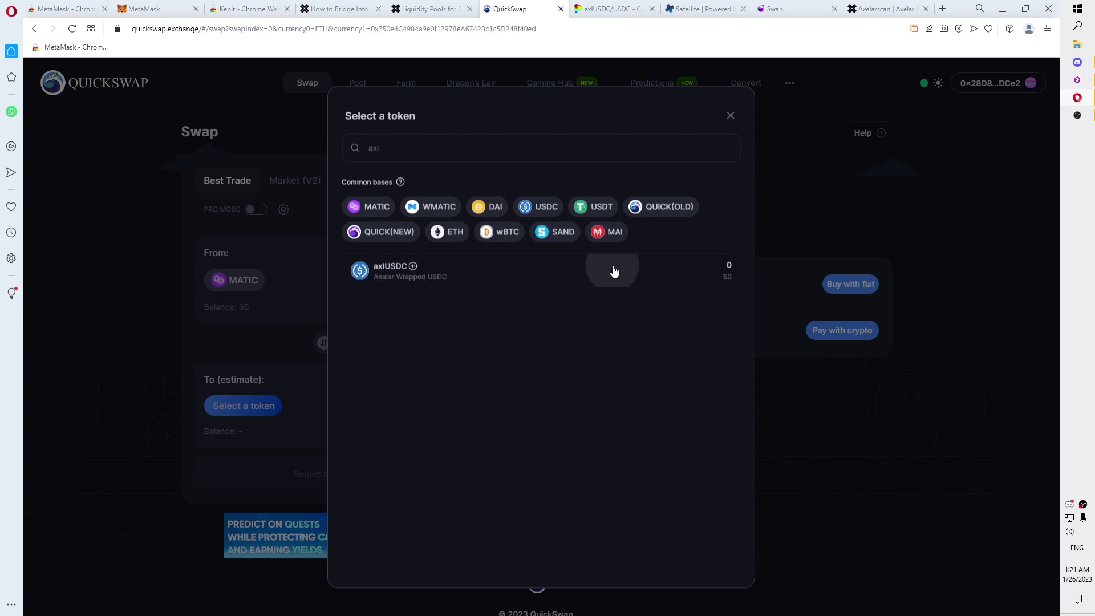
pyautogui.click(612, 267)
pyautogui.click(364, 180)
pyautogui.click(358, 299)
pyautogui.write('25')
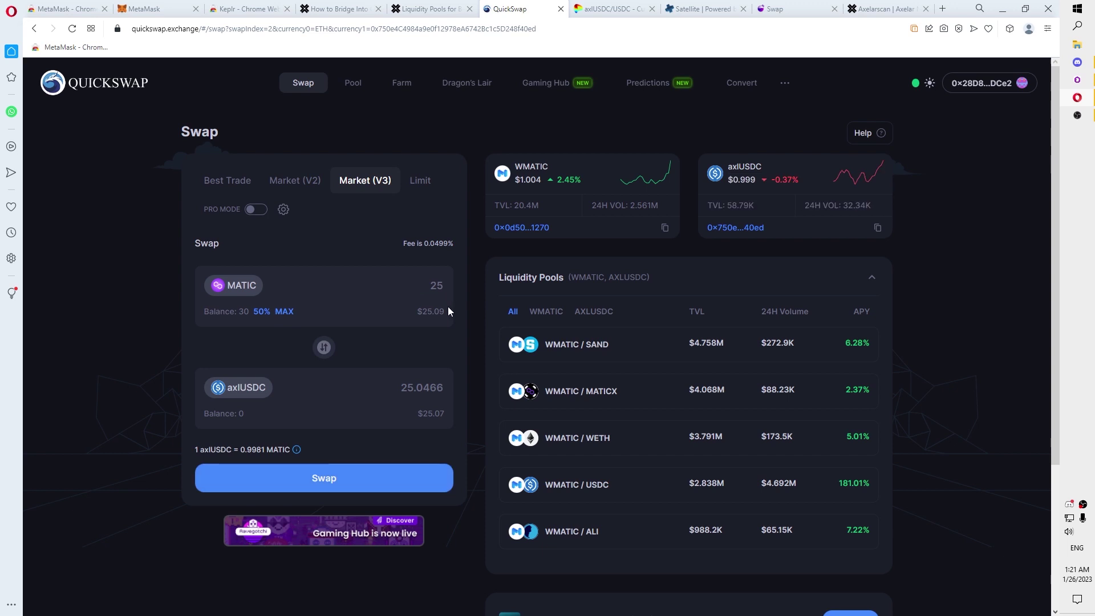
# Step: Confirm the 25 MATIC swap in MetaMask and view it pending on Polygonscan
pyautogui.click(414, 484)
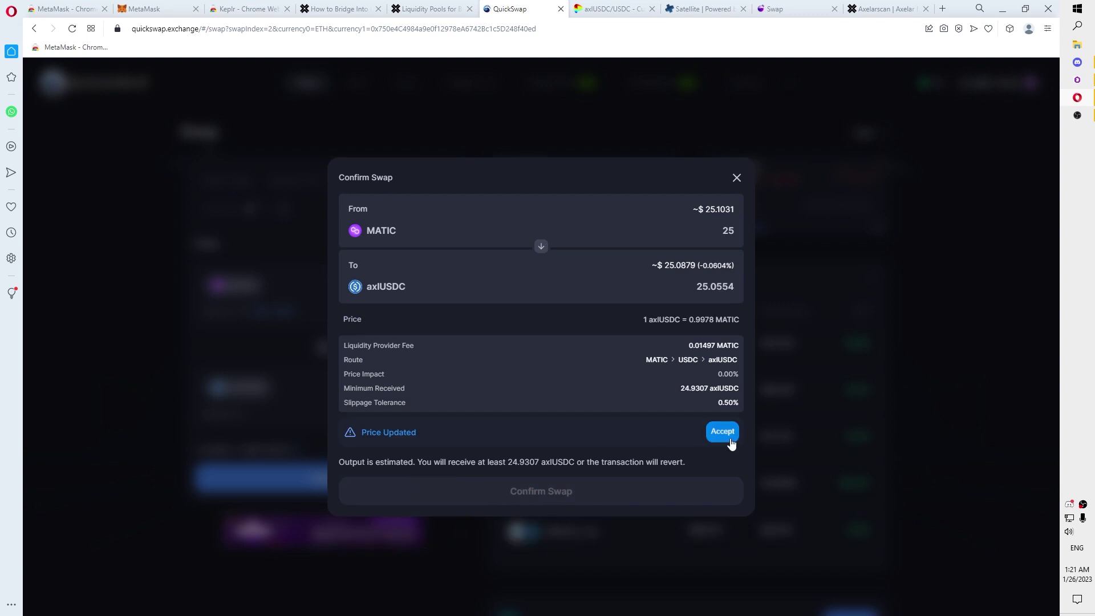
pyautogui.click(721, 432)
pyautogui.click(542, 475)
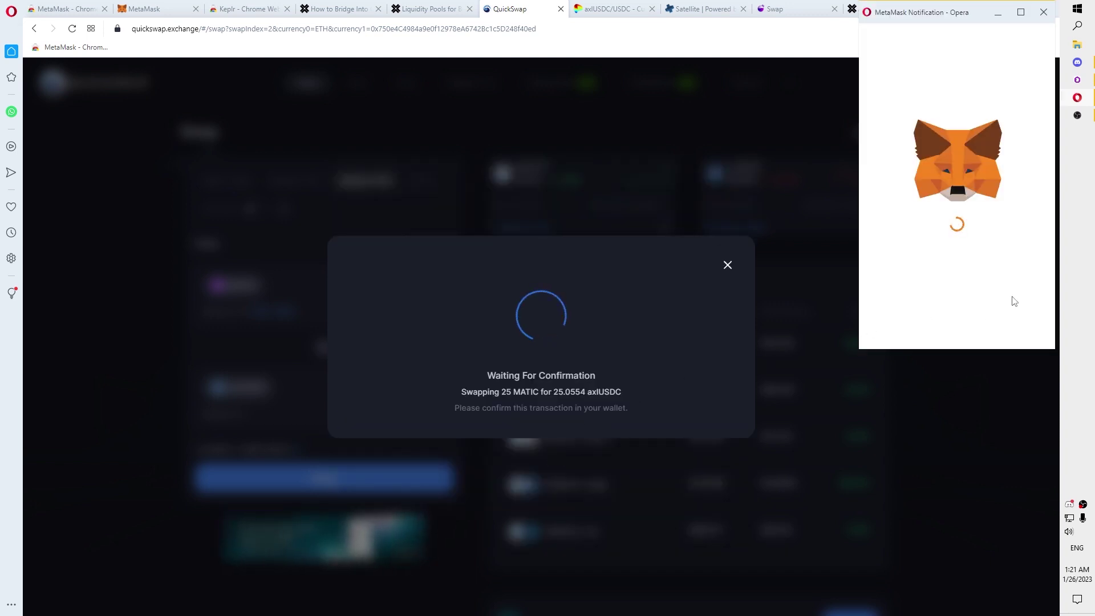
pyautogui.scroll(-5, 1025, 323)
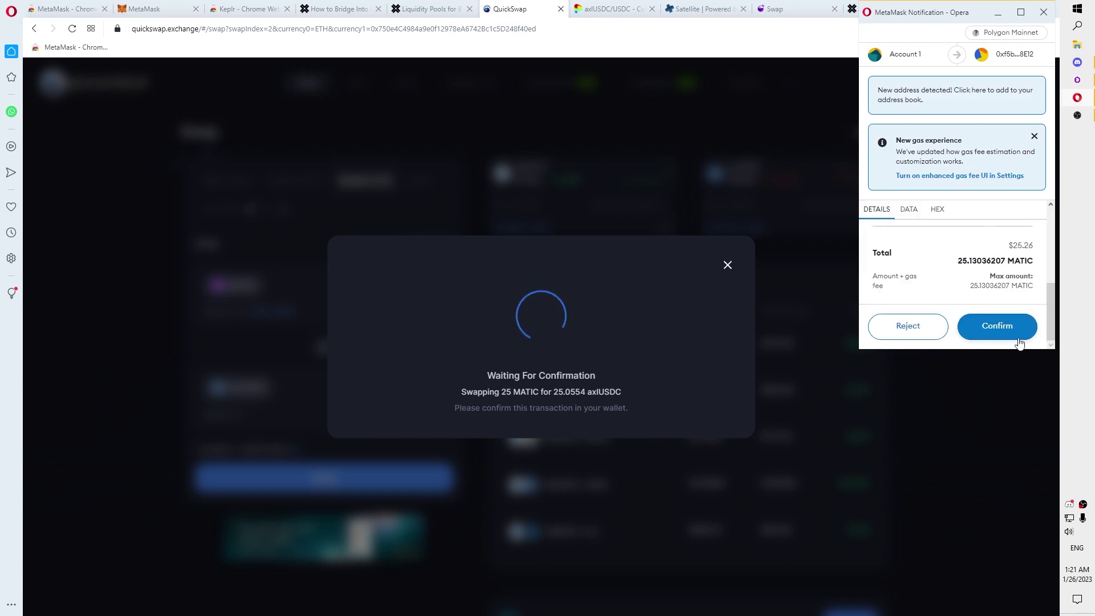
pyautogui.click(997, 326)
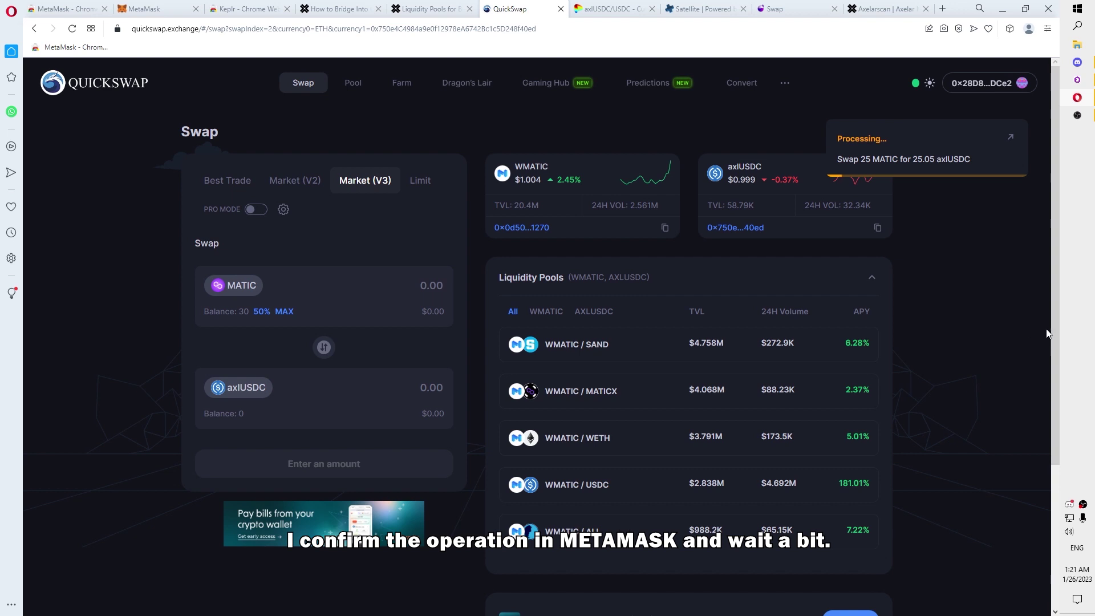
pyautogui.click(1013, 144)
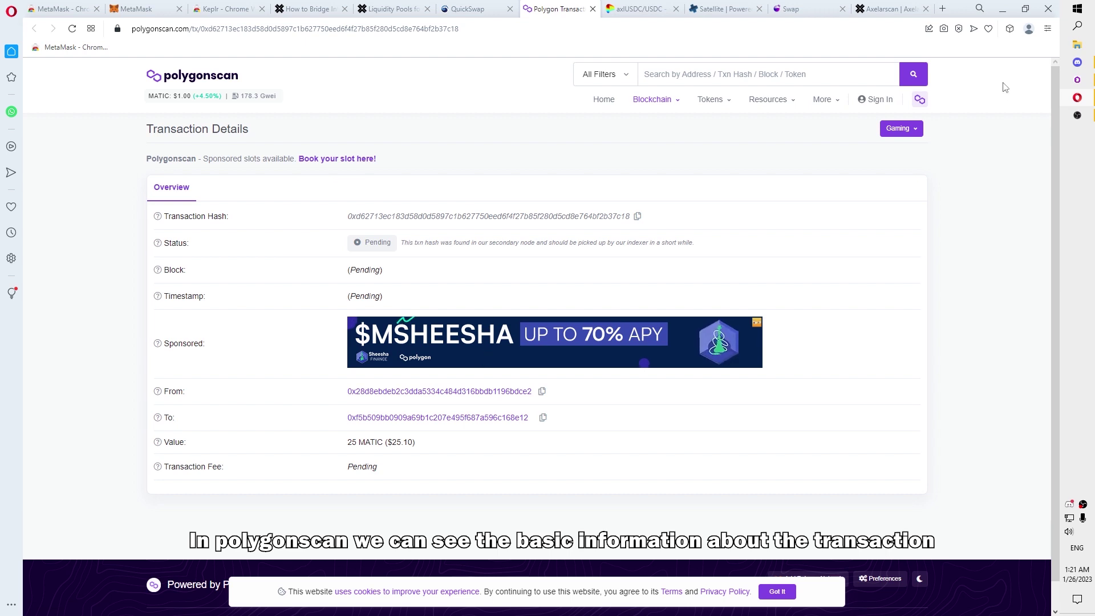
# Step: Check the swap in MetaMask's activity list
pyautogui.click(1010, 29)
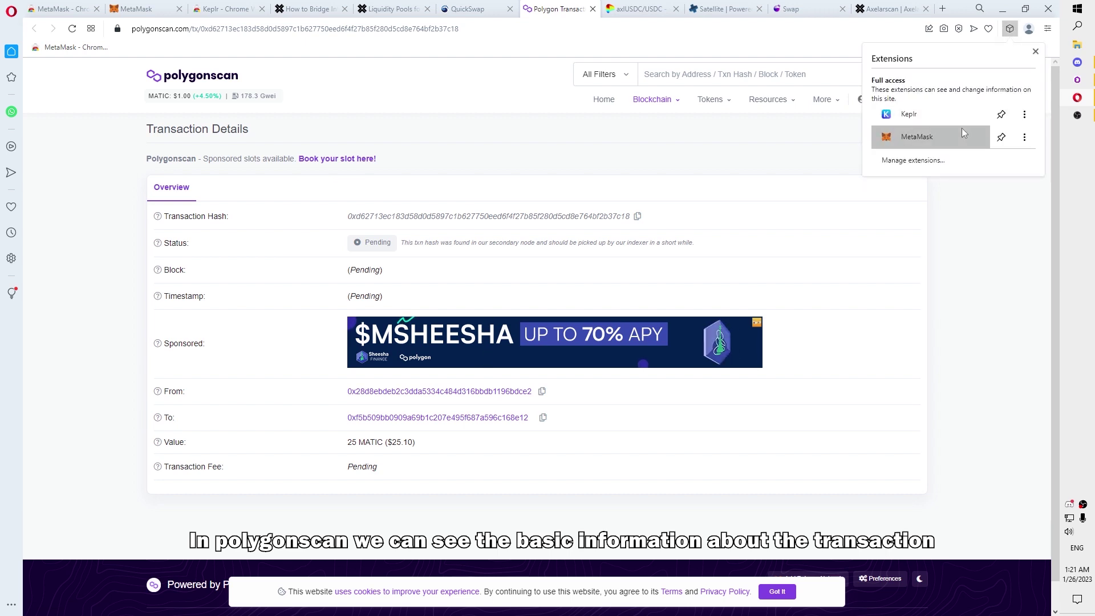
pyautogui.click(947, 135)
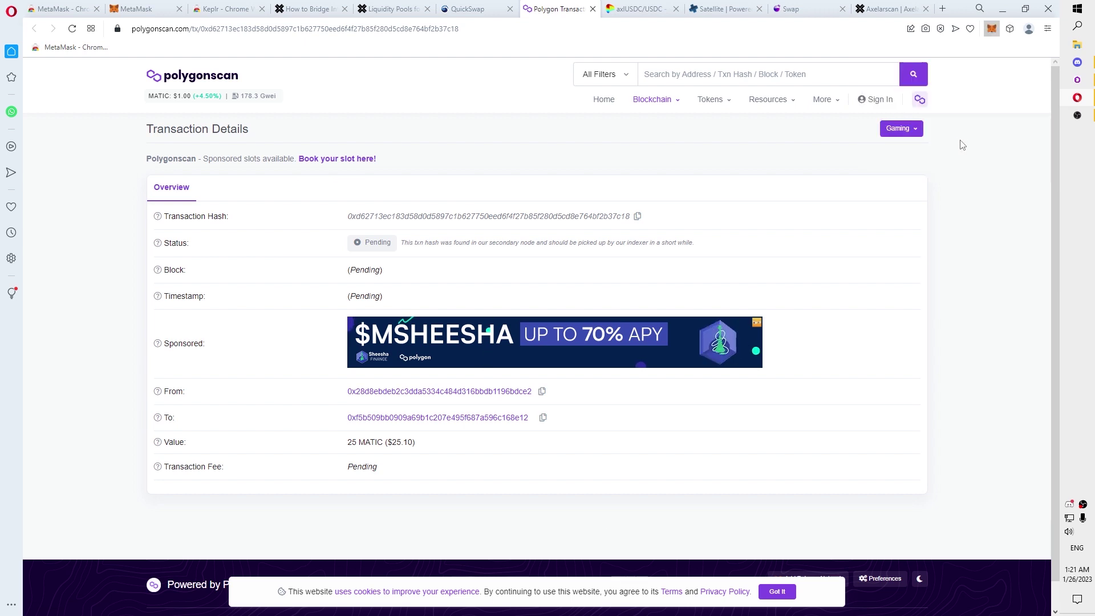
pyautogui.click(747, 168)
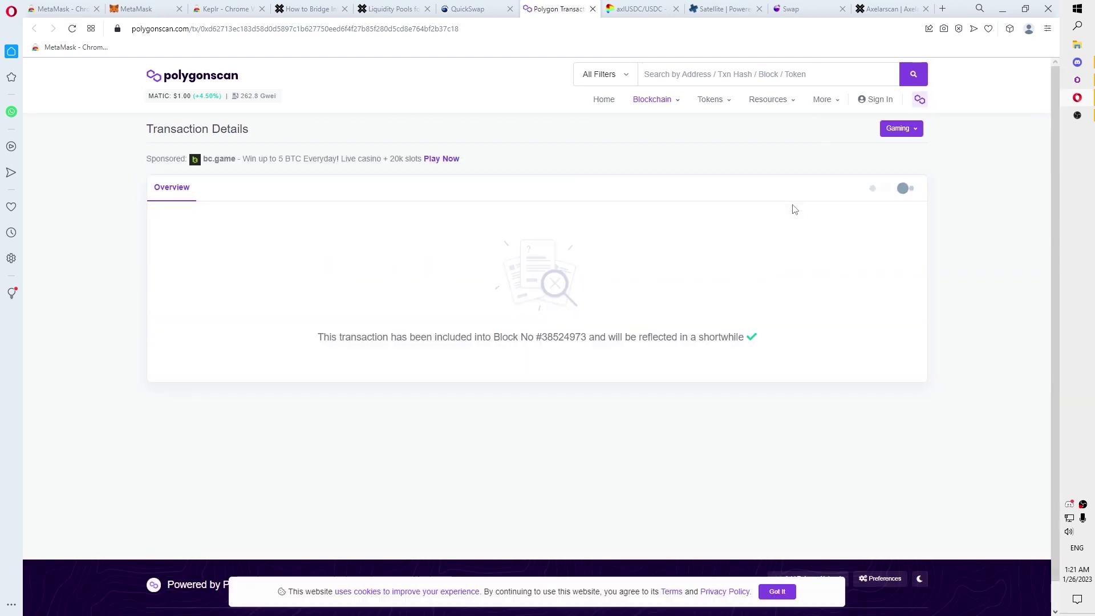
# Step: Compare QuickSwap with Polygonscan's confirmation in block 38524973, then go to the Satellite bridge
pyautogui.click(485, 9)
pyautogui.click(550, 9)
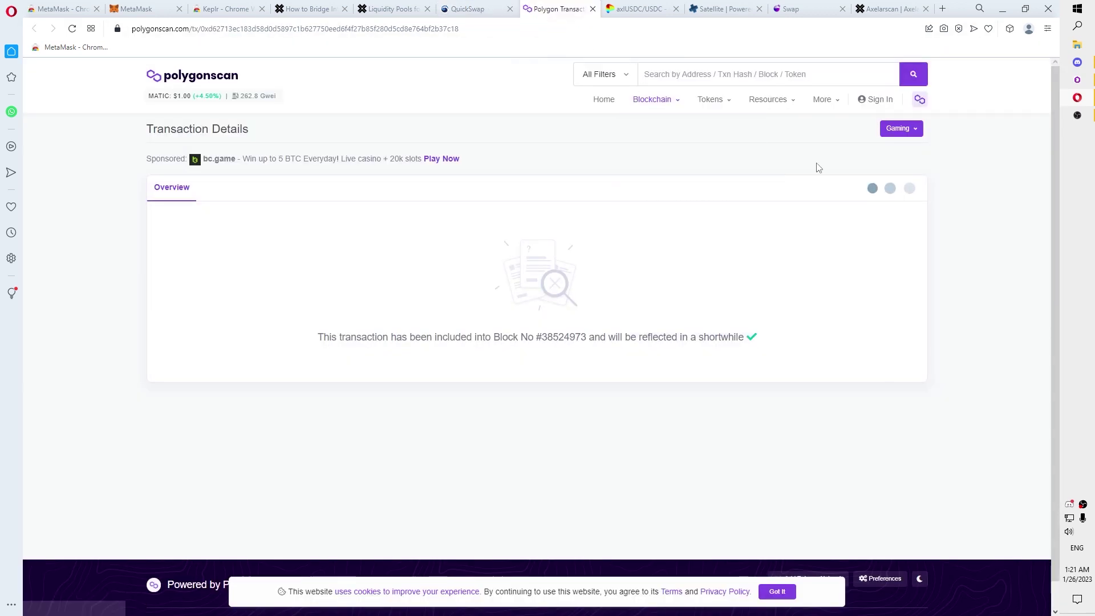
pyautogui.click(468, 9)
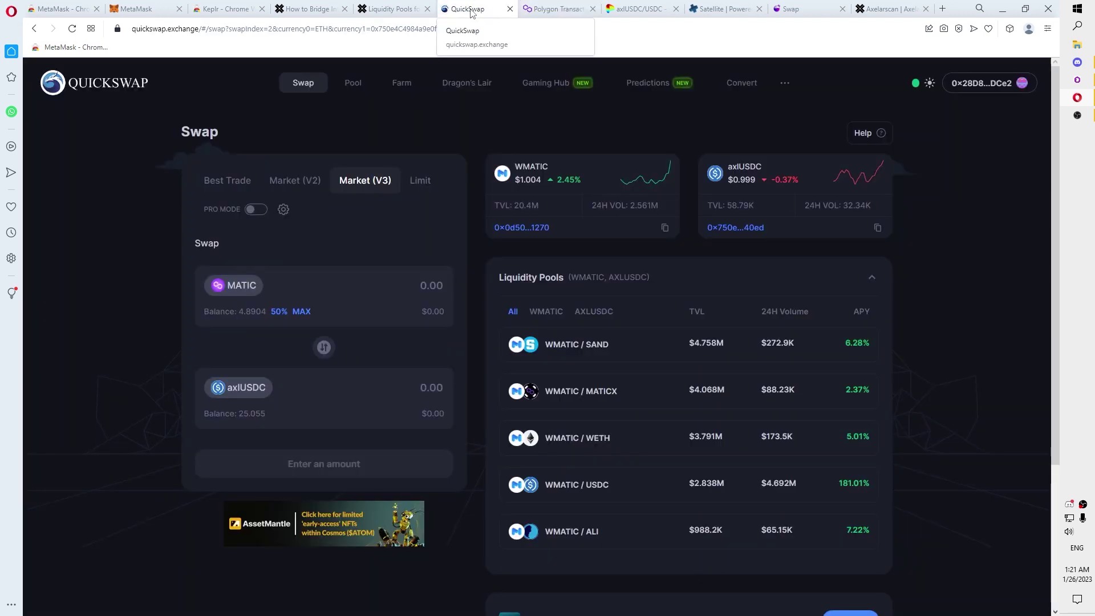
pyautogui.click(700, 11)
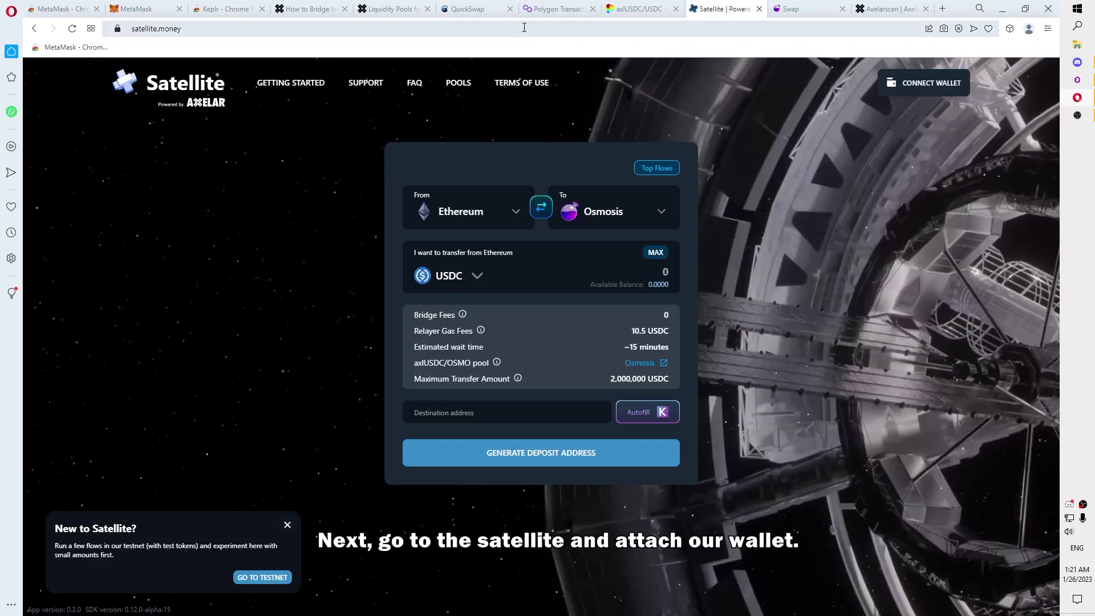
# Step: Connect MetaMask to Satellite and autofill the Osmosis destination address from Keplr
pyautogui.click(72, 30)
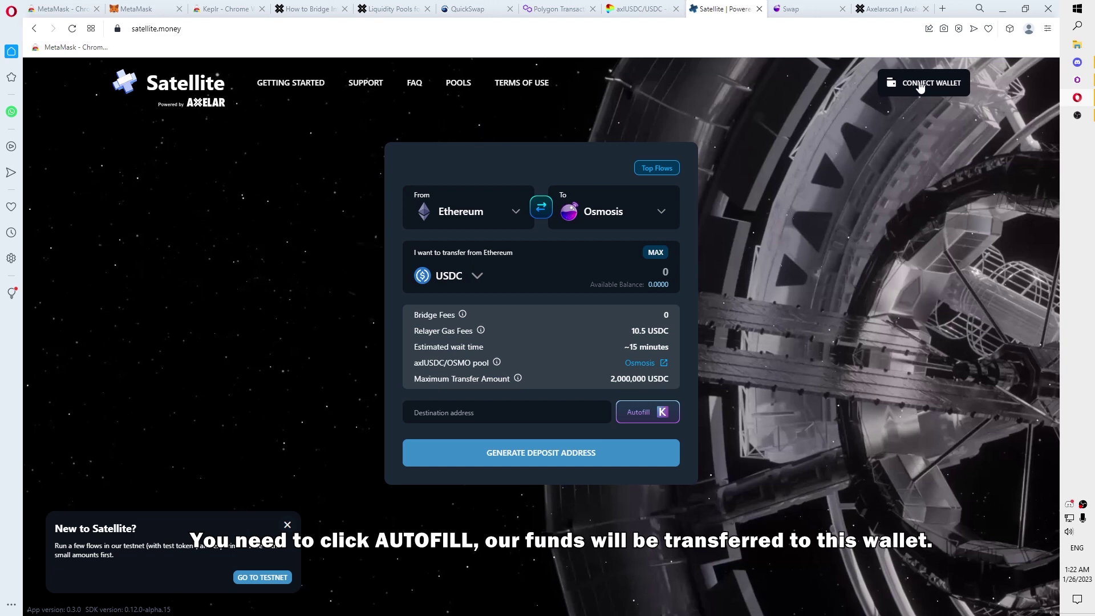
pyautogui.click(920, 84)
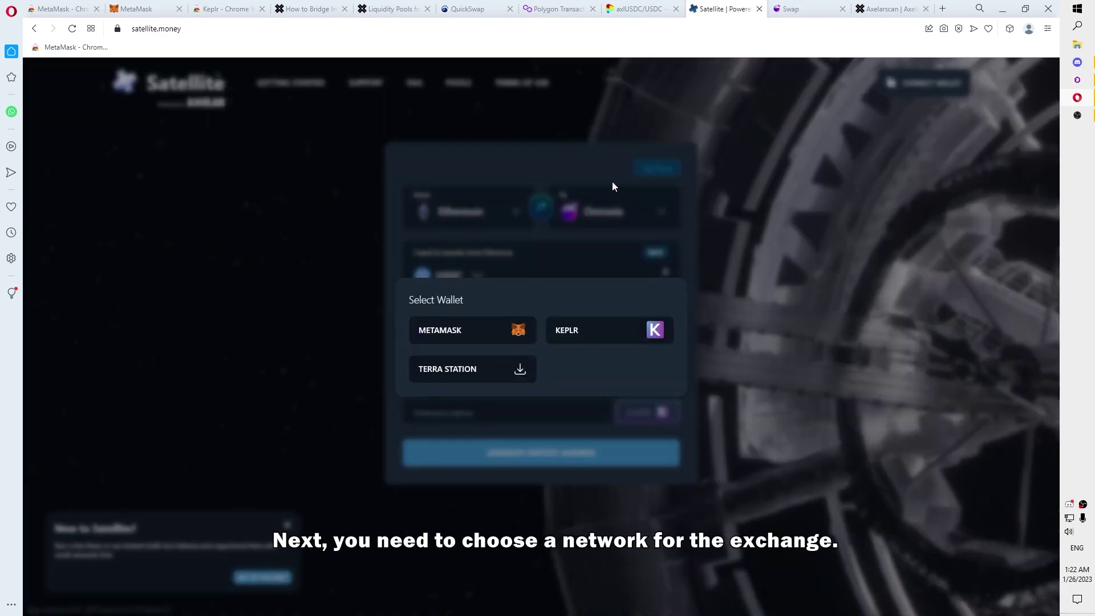
pyautogui.click(472, 330)
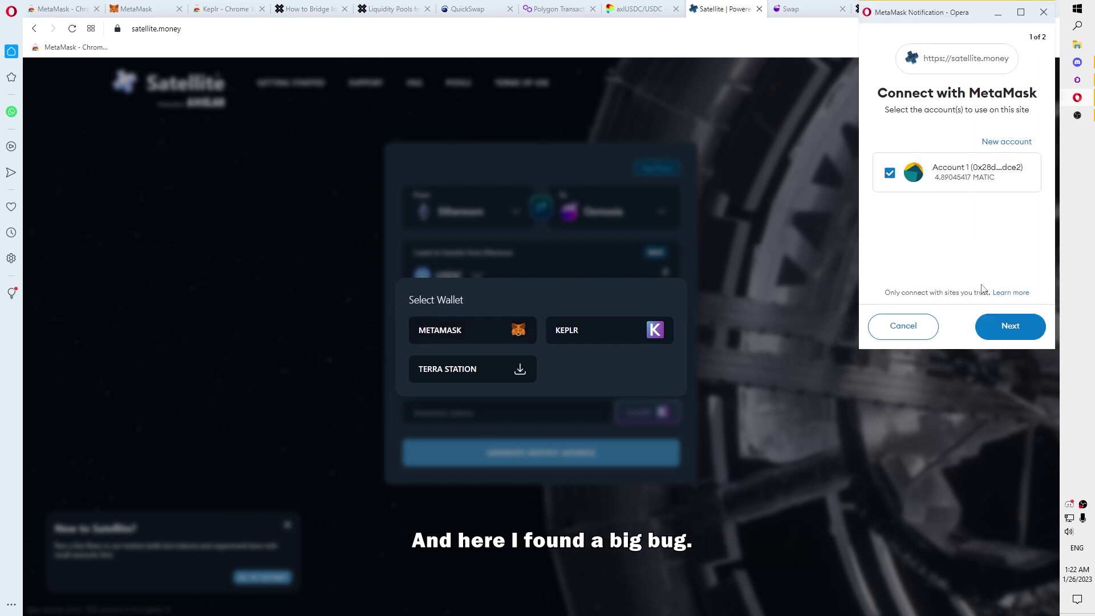
pyautogui.click(1010, 326)
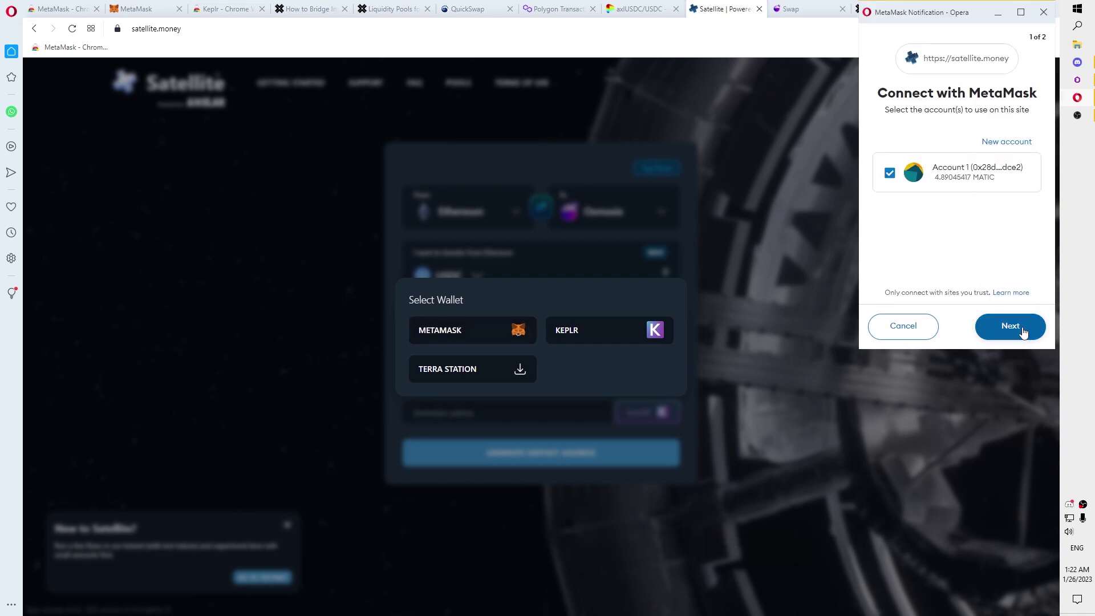
pyautogui.click(1010, 326)
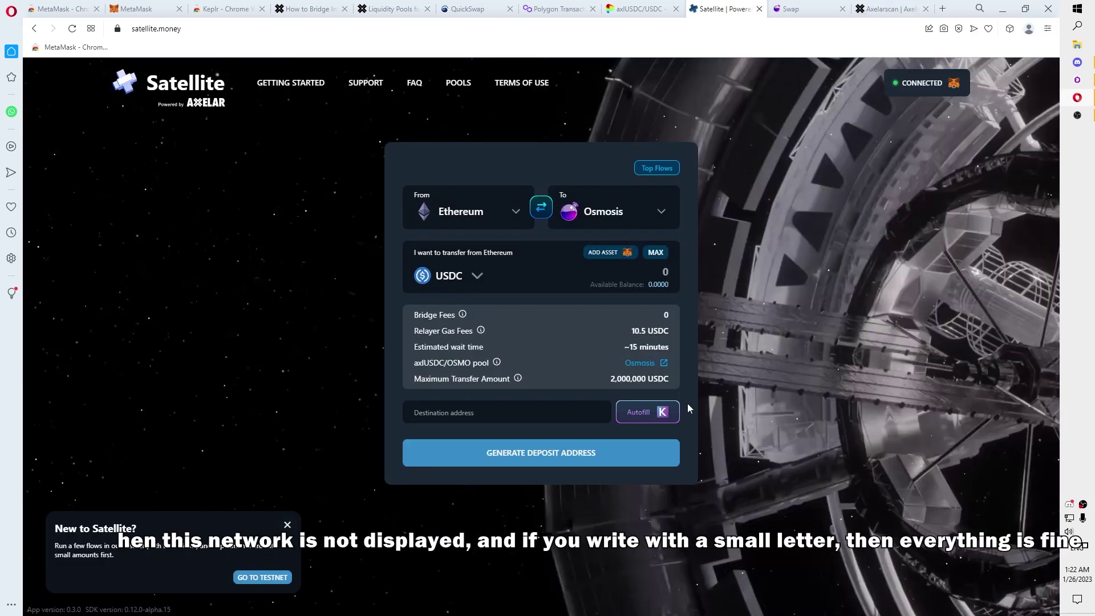
pyautogui.click(659, 415)
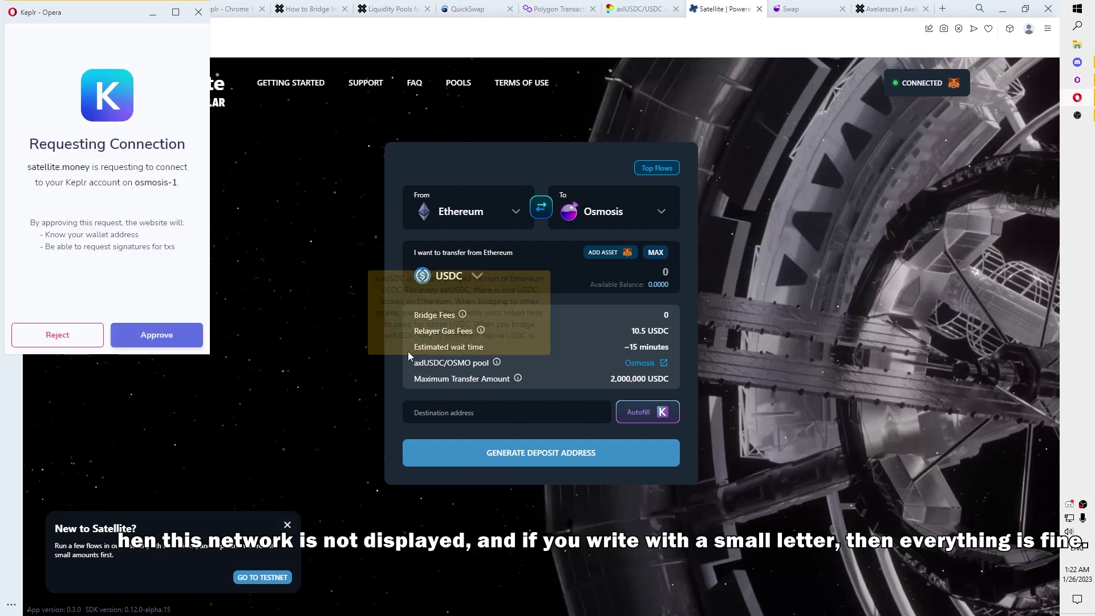
pyautogui.click(183, 340)
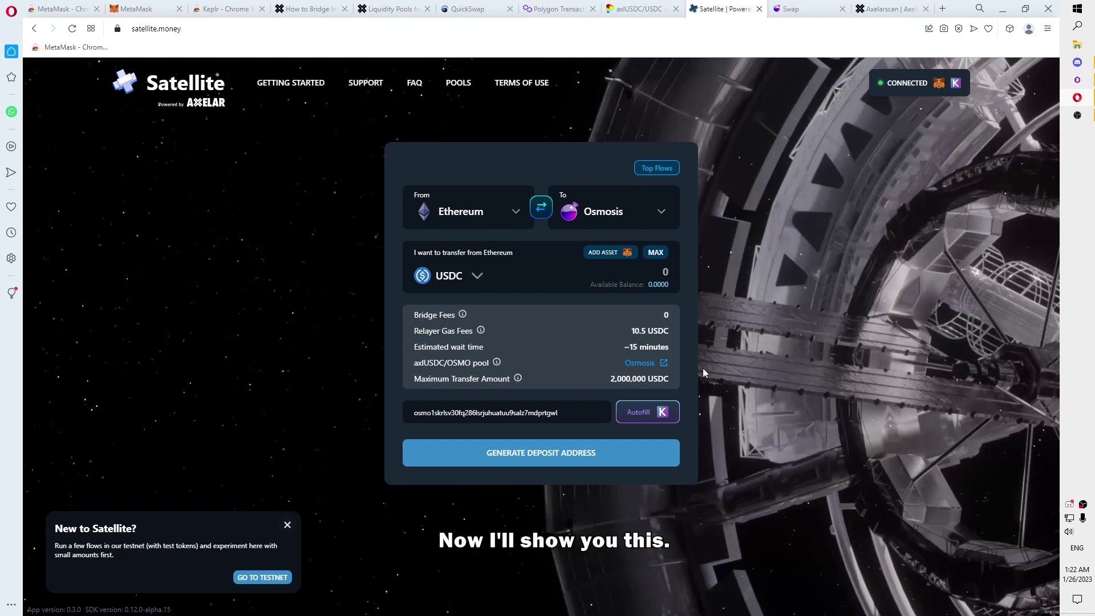
# Step: Set Polygon as the source chain in Satellite's From selector
pyautogui.click(470, 220)
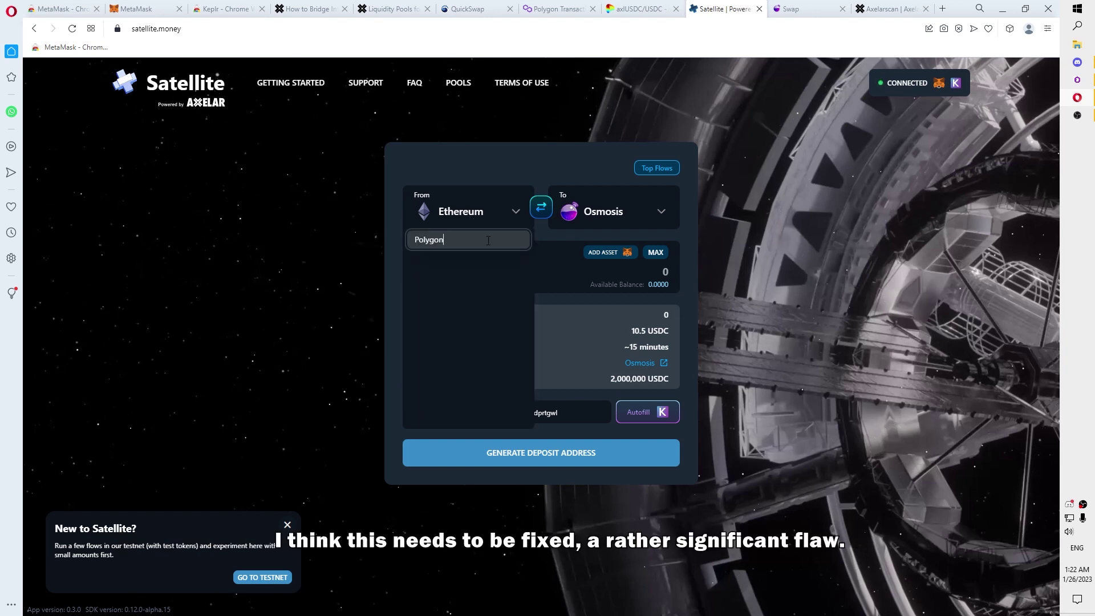
pyautogui.click(538, 251)
pyautogui.click(469, 220)
pyautogui.write('Pol')
pyautogui.hotkey('ctrl', 'a')
pyautogui.press('Return')
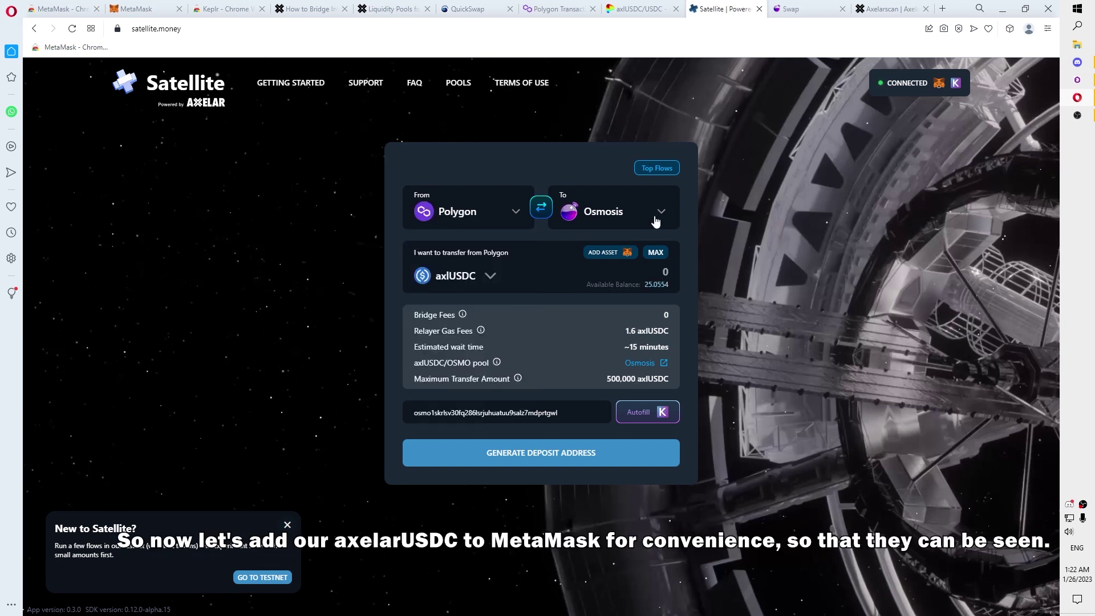
# Step: Add the axlUSDC token to MetaMask, pin MetaMask to the toolbar and check its balances
pyautogui.click(603, 257)
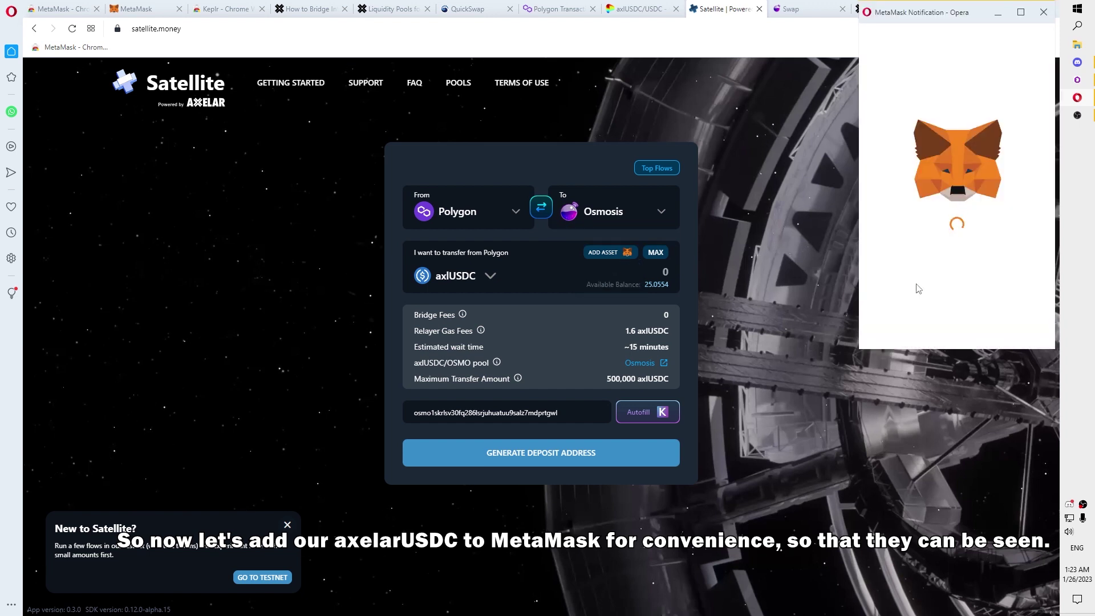
pyautogui.click(1004, 319)
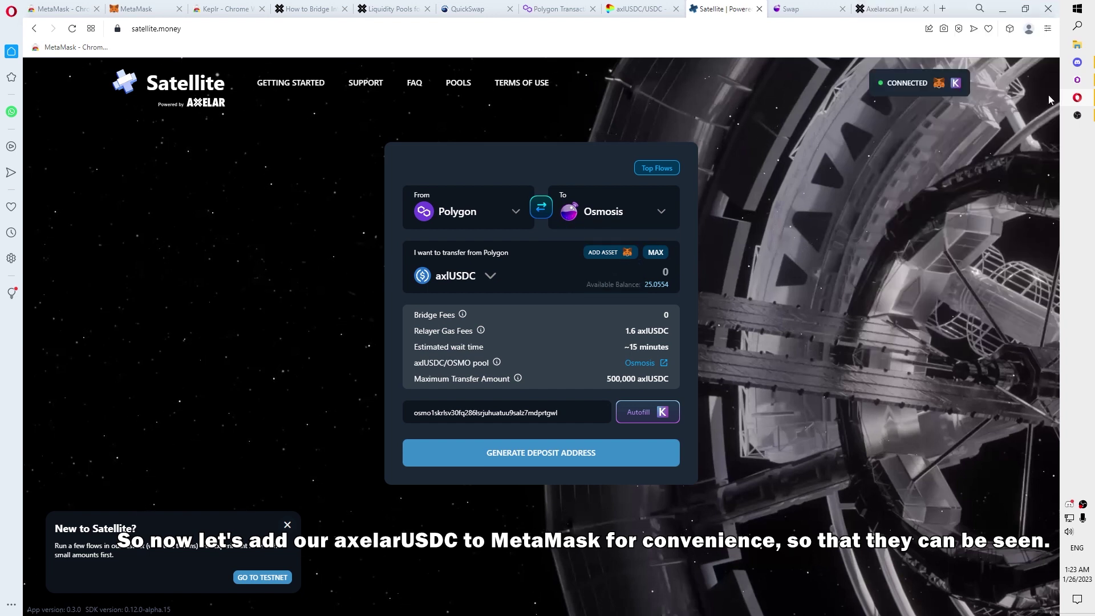
pyautogui.click(1010, 28)
pyautogui.click(961, 132)
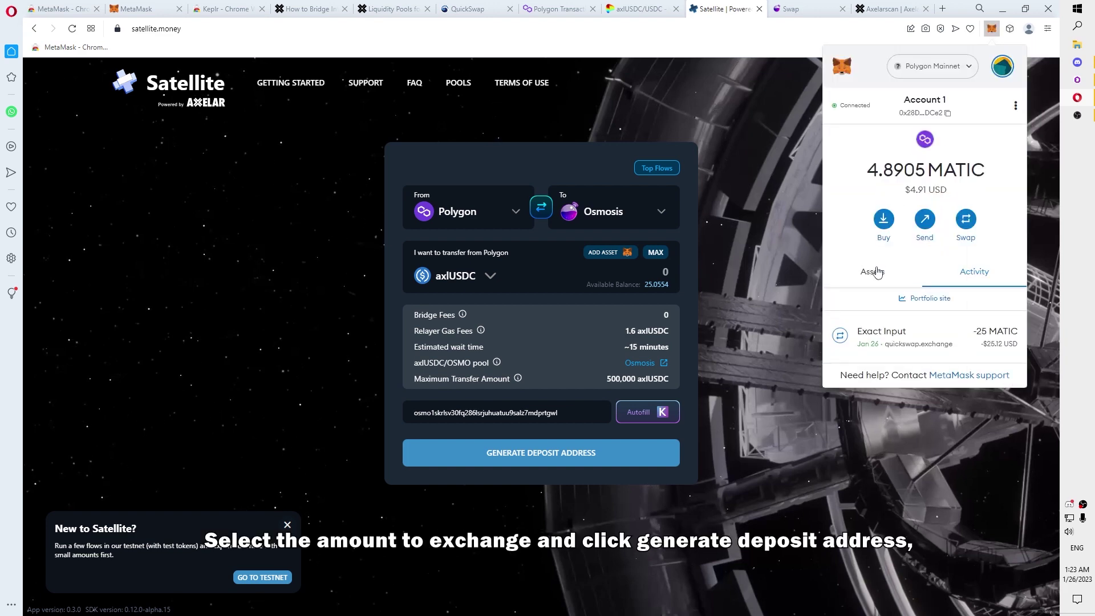
pyautogui.click(877, 272)
pyautogui.scroll(-2, 912, 318)
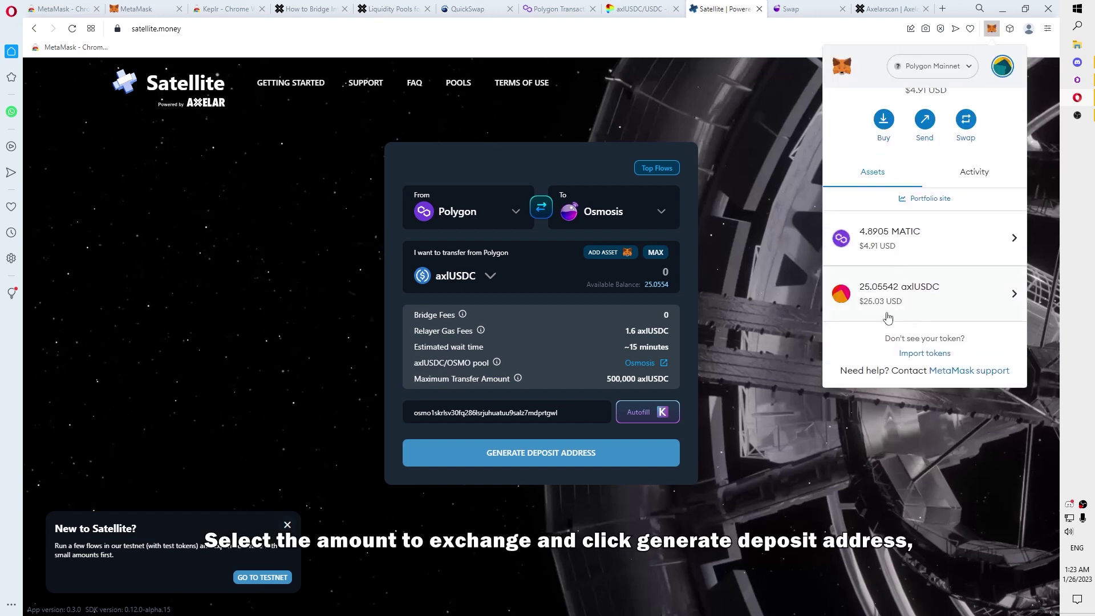
pyautogui.click(733, 308)
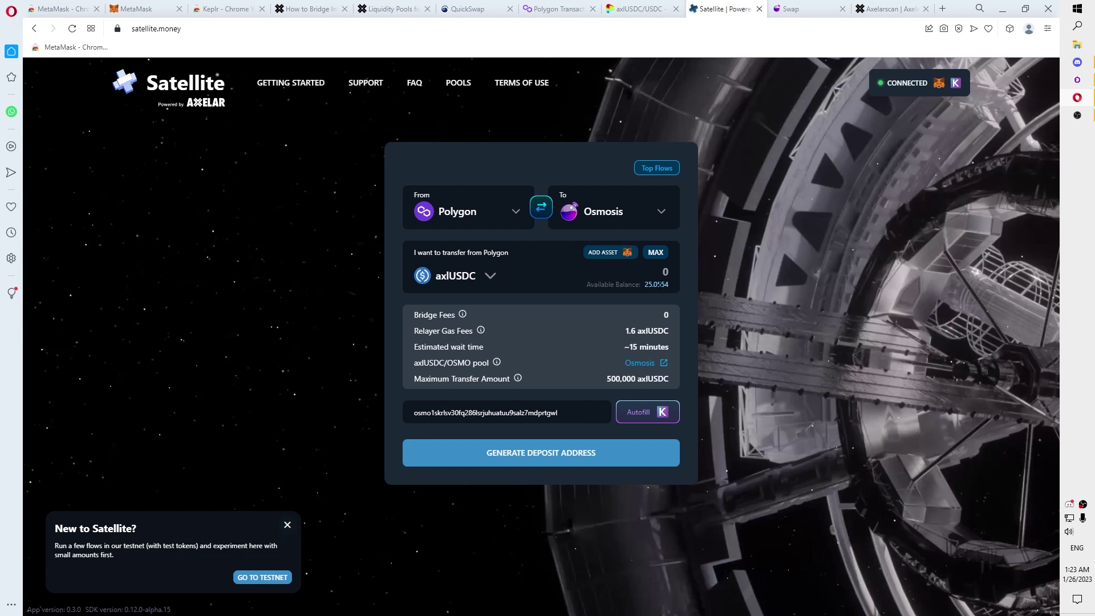
# Step: Enter the full 25.055429 axlUSDC balance and generate a deposit address
pyautogui.click(659, 260)
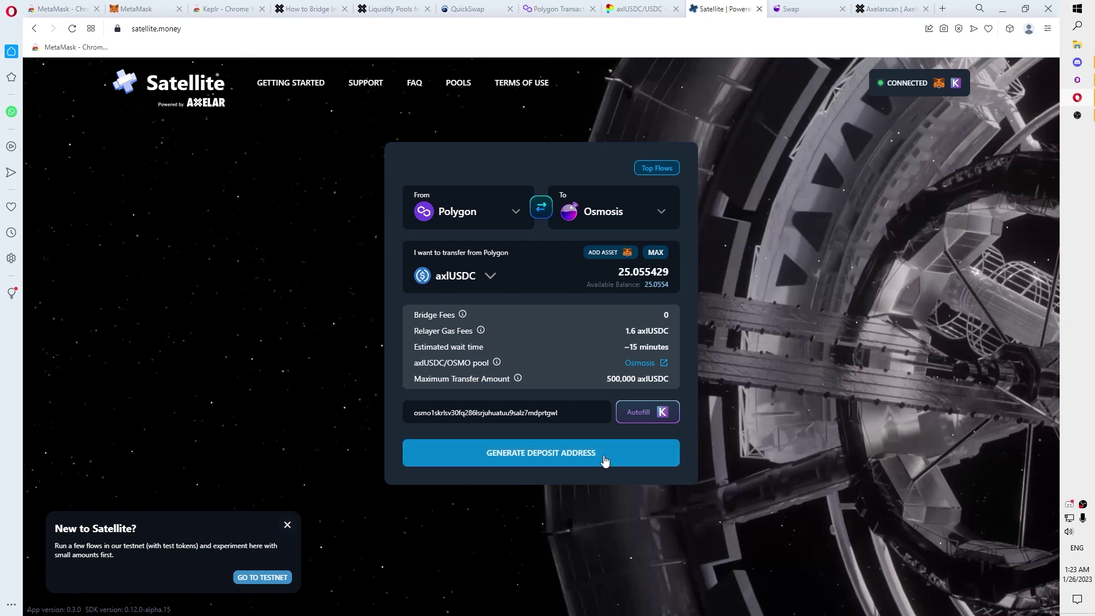
pyautogui.click(533, 454)
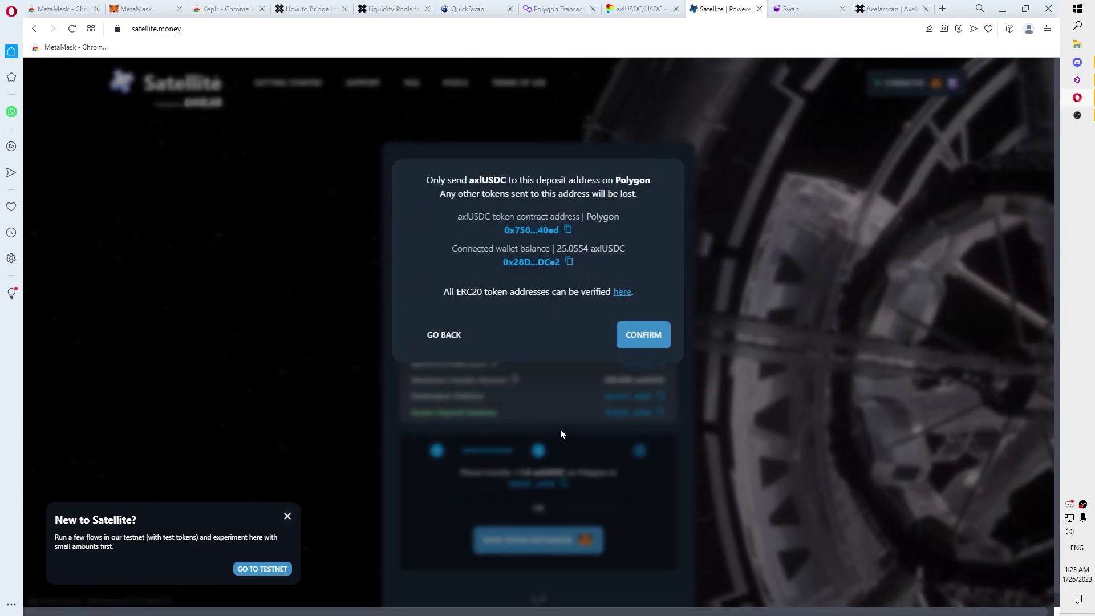
pyautogui.click(643, 335)
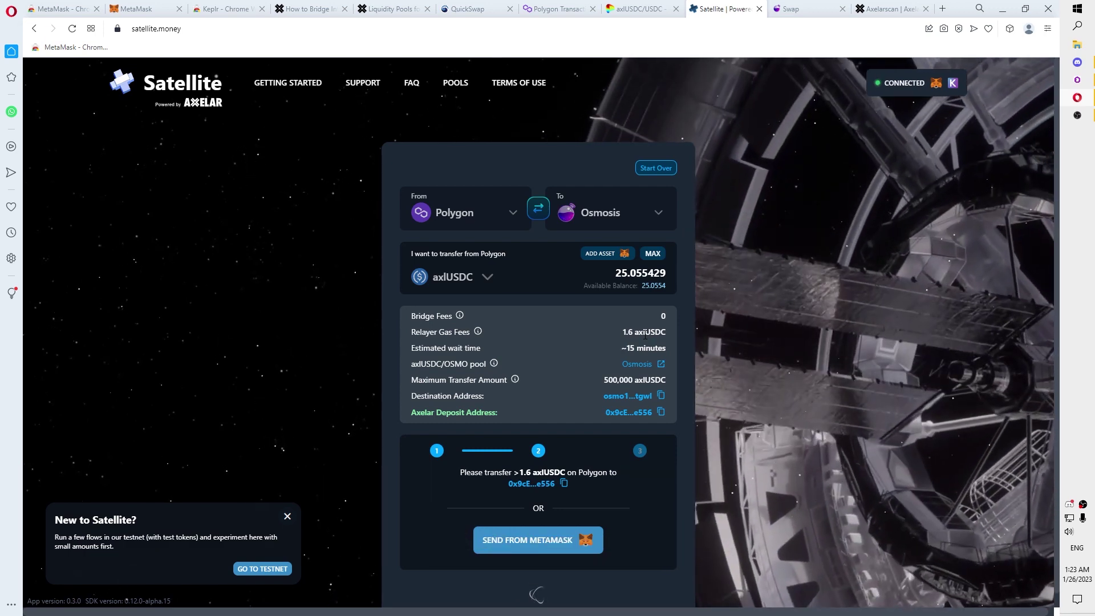
# Step: Send the axlUSDC from MetaMask and confirm the transfer in the wallet
pyautogui.click(538, 540)
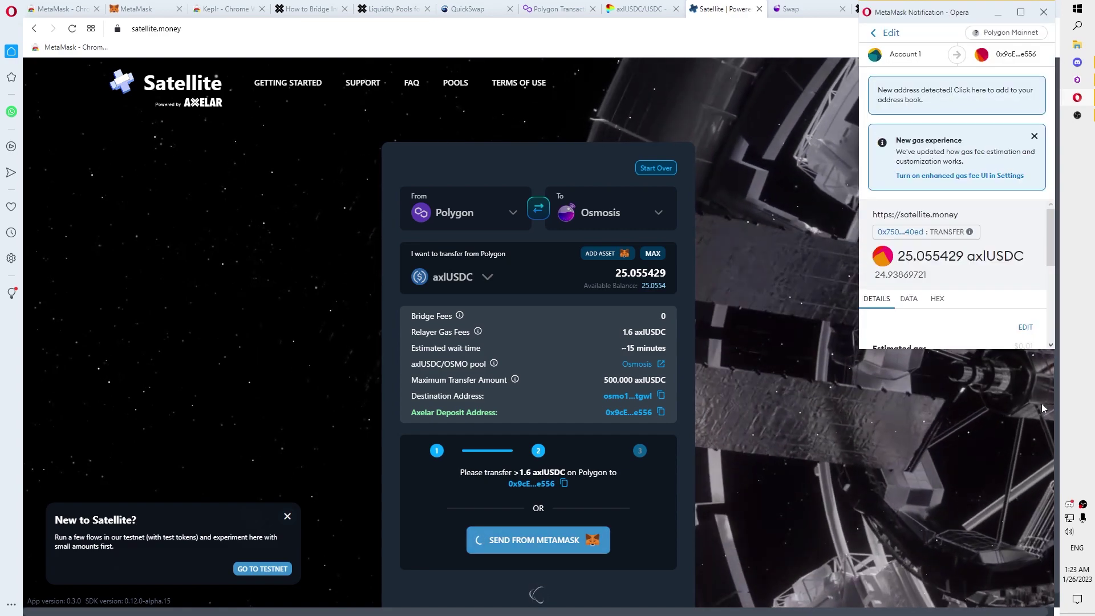
pyautogui.scroll(-2, 995, 319)
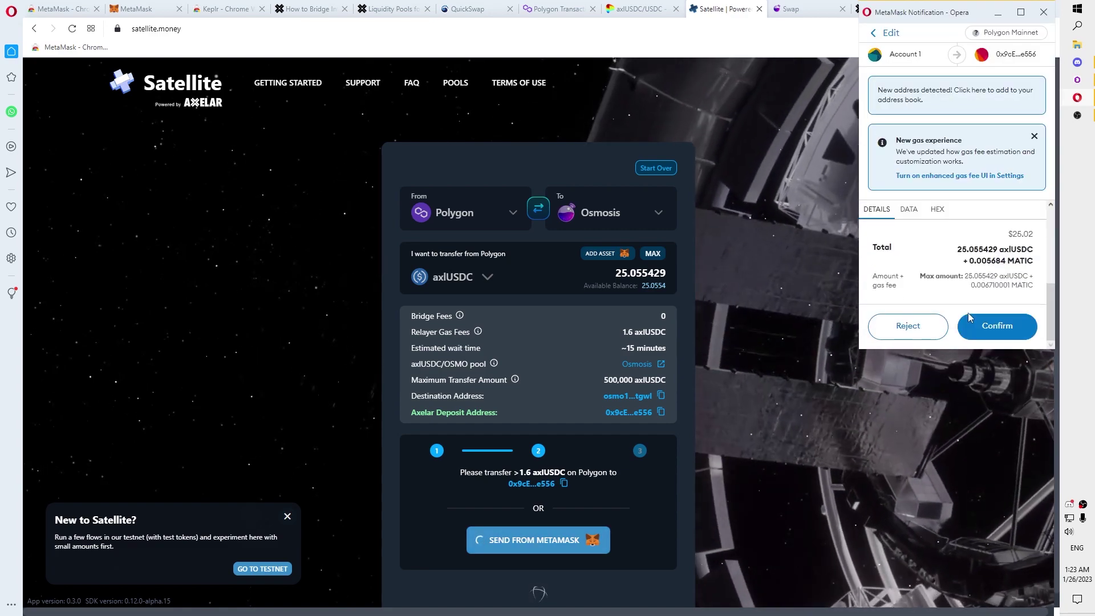
pyautogui.click(995, 327)
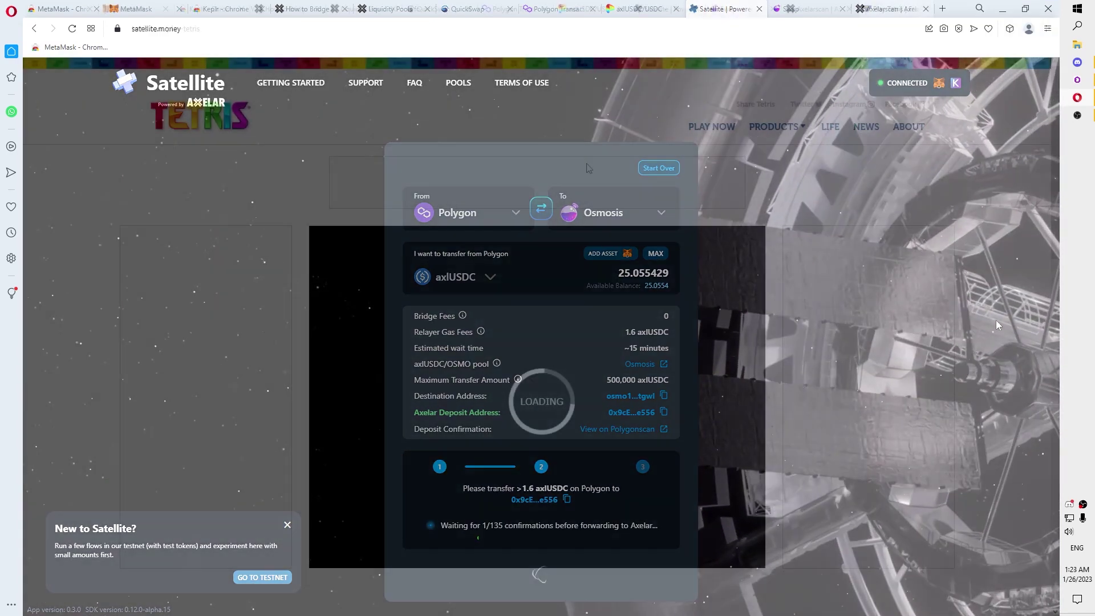
pyautogui.scroll(-2, 576, 189)
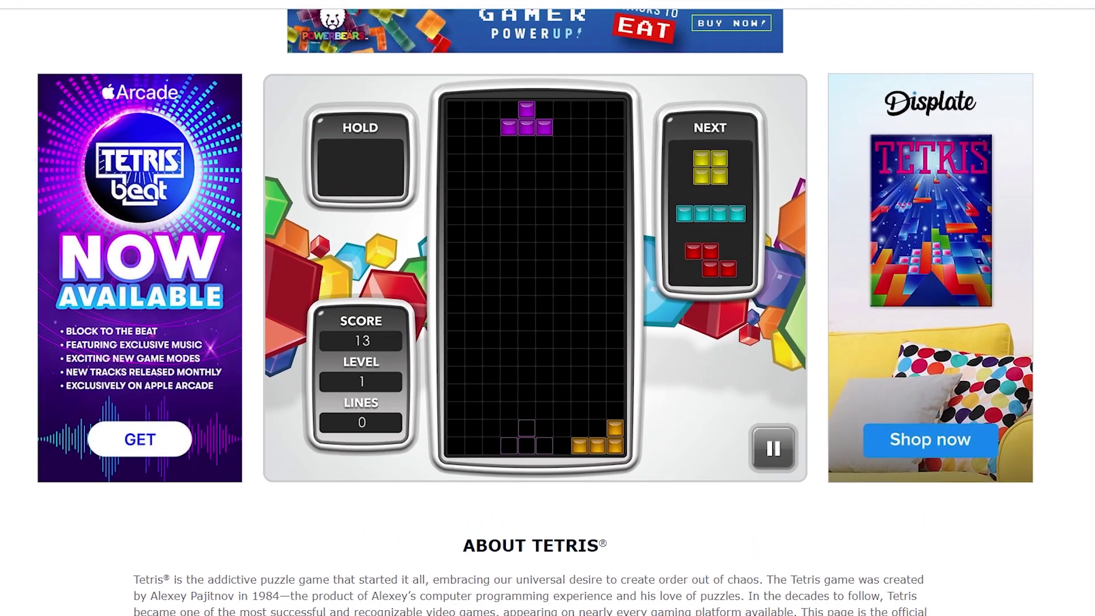
pyautogui.press('space')
pyautogui.press('space')
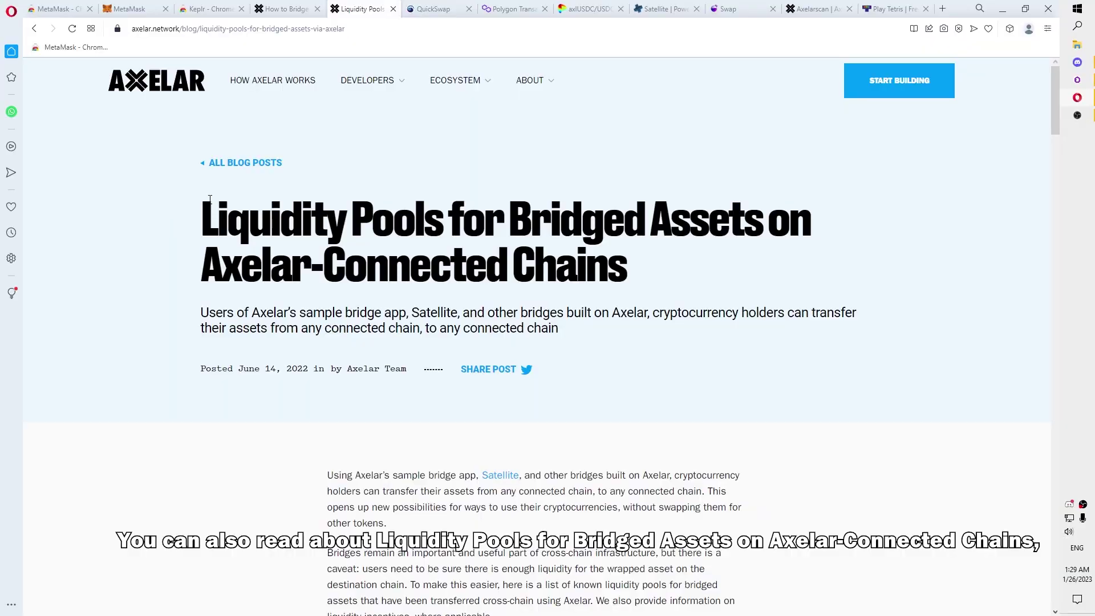
pyautogui.scroll(-9, 276, 276)
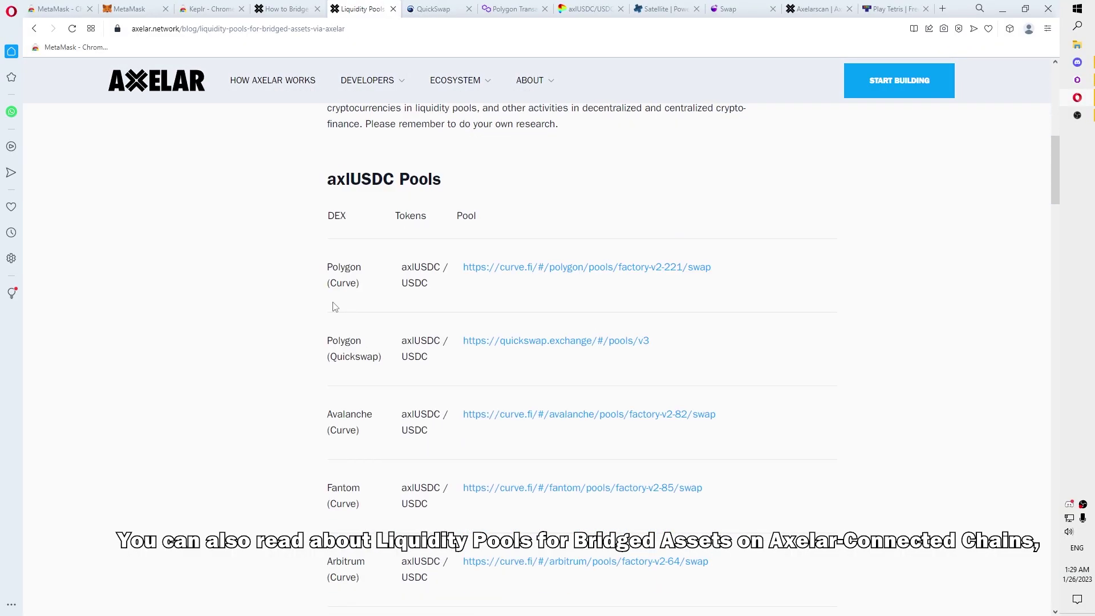
pyautogui.scroll(-3, 335, 306)
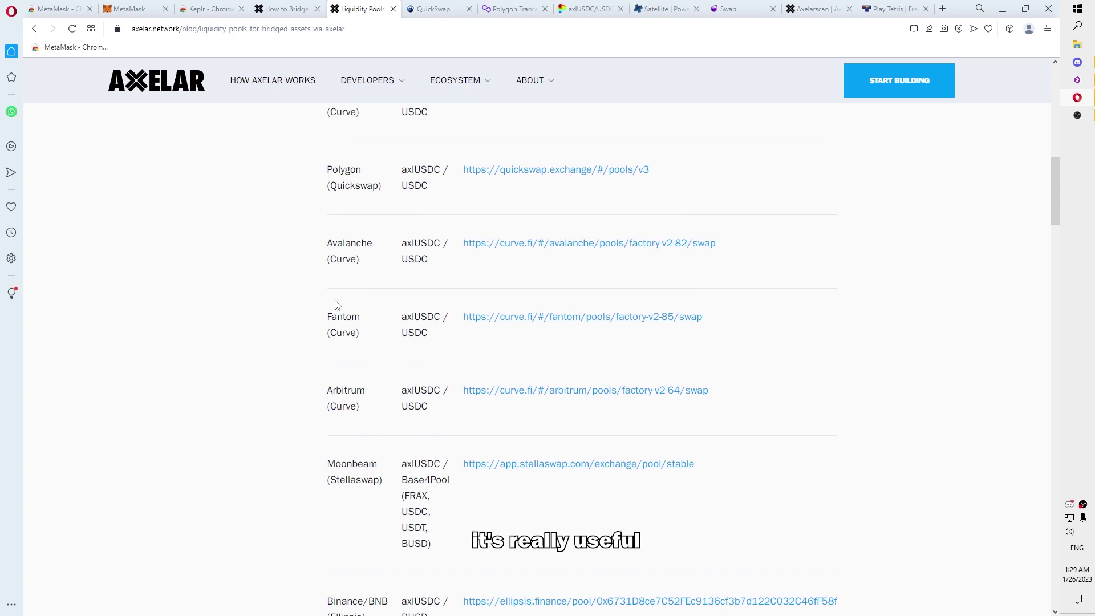
pyautogui.scroll(-10, 337, 305)
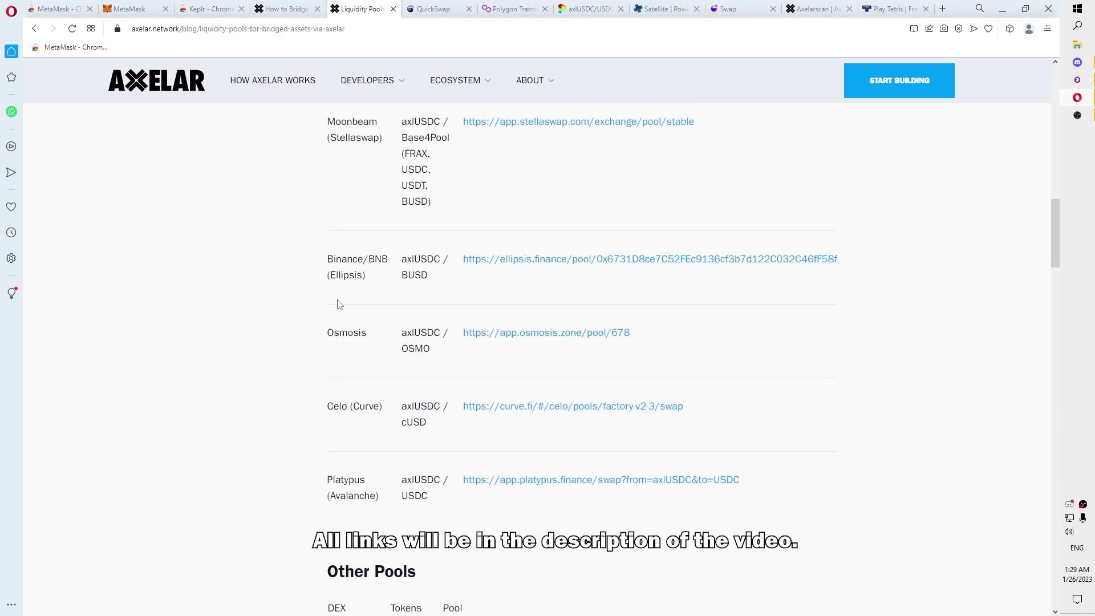
pyautogui.scroll(-4, 338, 303)
pyautogui.scroll(-20, 337, 302)
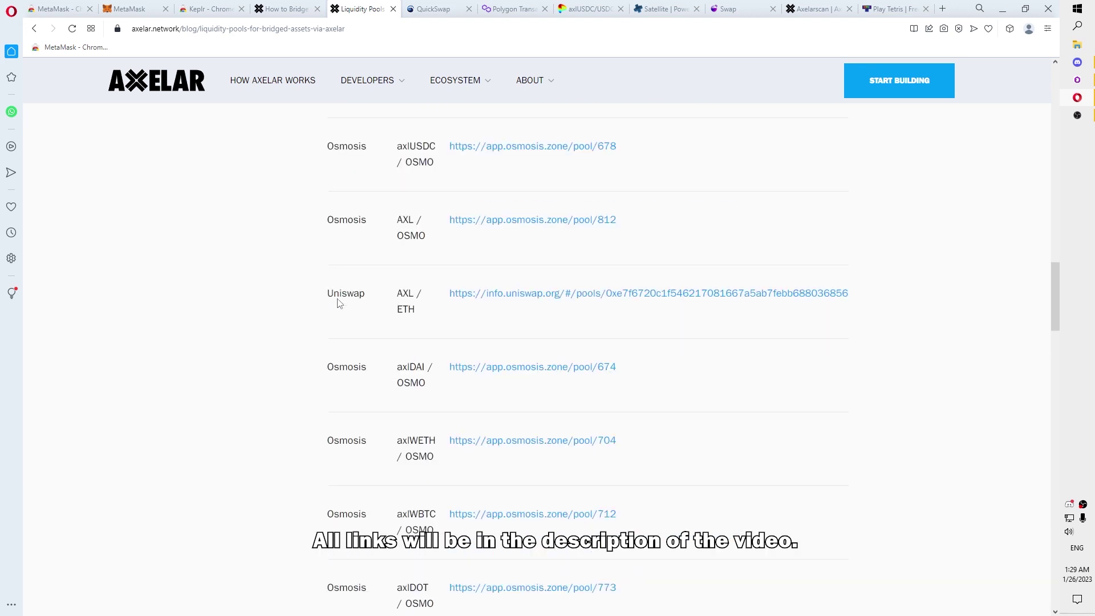
pyautogui.scroll(-8, 318, 309)
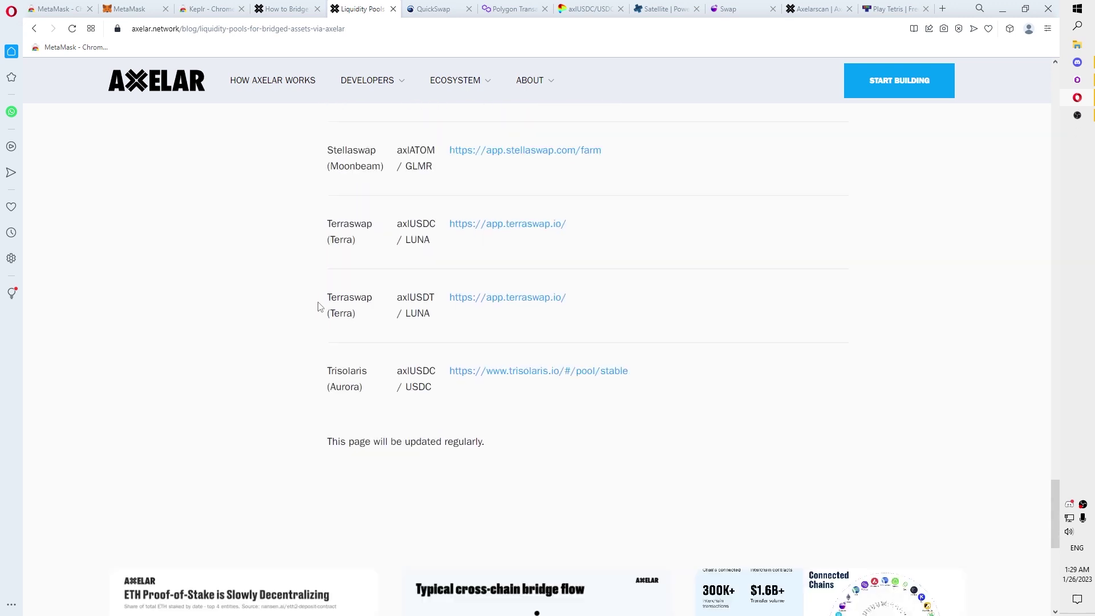
pyautogui.scroll(20, 302, 373)
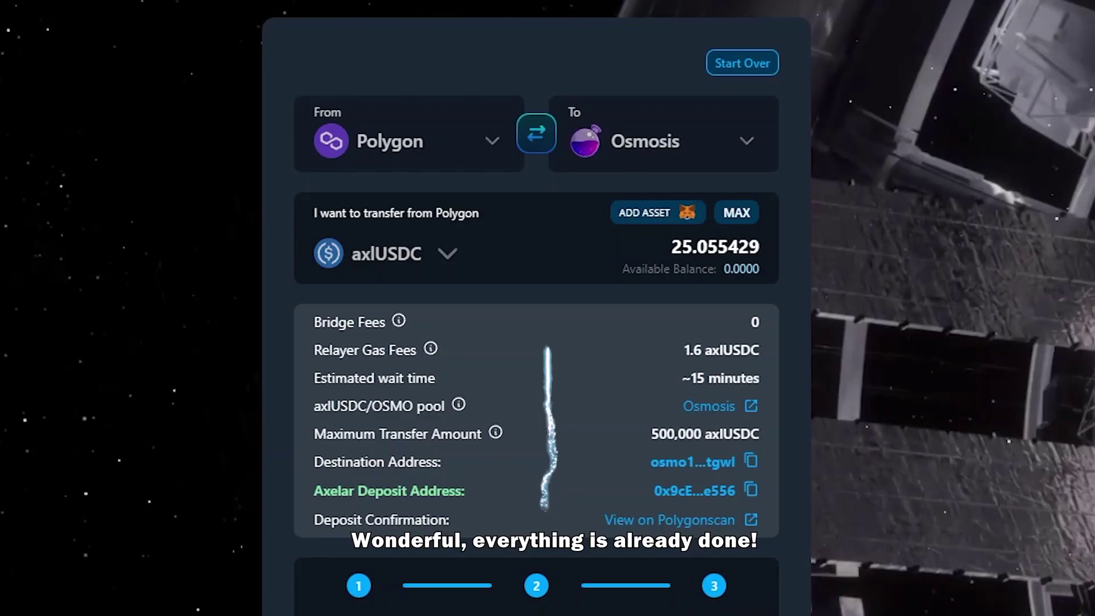
# Step: Start a new transfer after confirming the 25.055 axlUSDC transfer was received
pyautogui.click(741, 63)
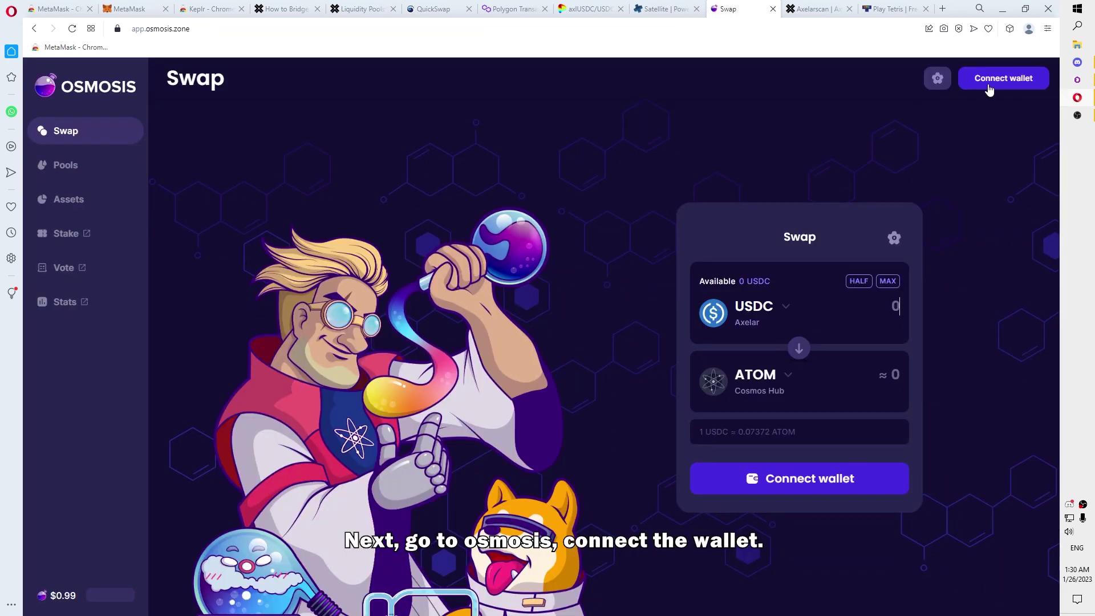
# Step: Connect the Keplr wallet to Osmosis
pyautogui.click(992, 80)
pyautogui.click(596, 290)
pyautogui.click(194, 332)
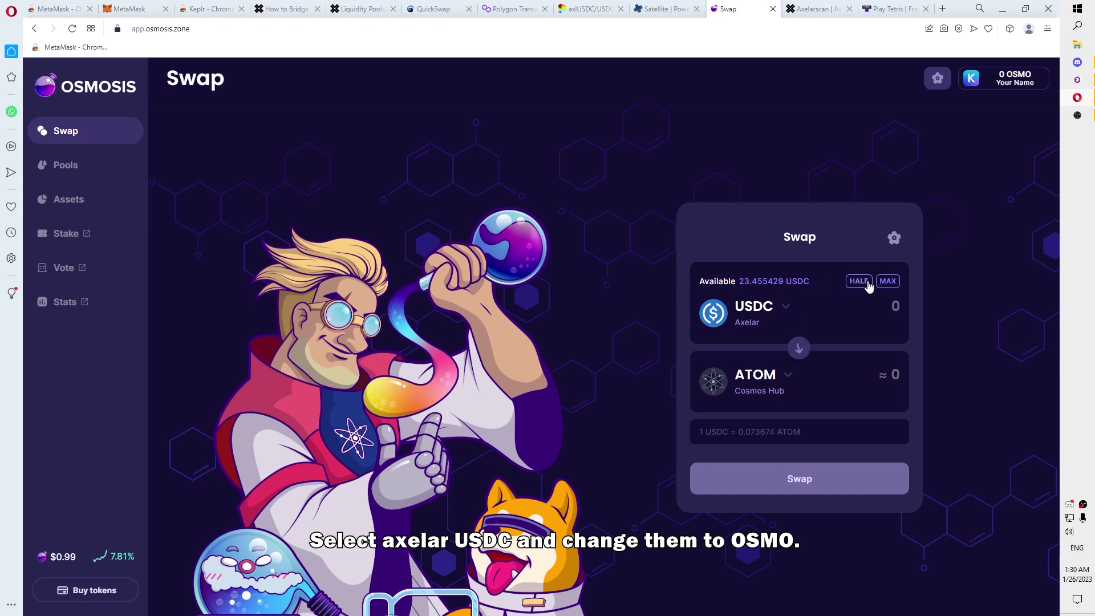
# Step: Swap the full 23.455429 USDC balance for OSMO and approve it in Keplr
pyautogui.click(895, 306)
pyautogui.write('23.')
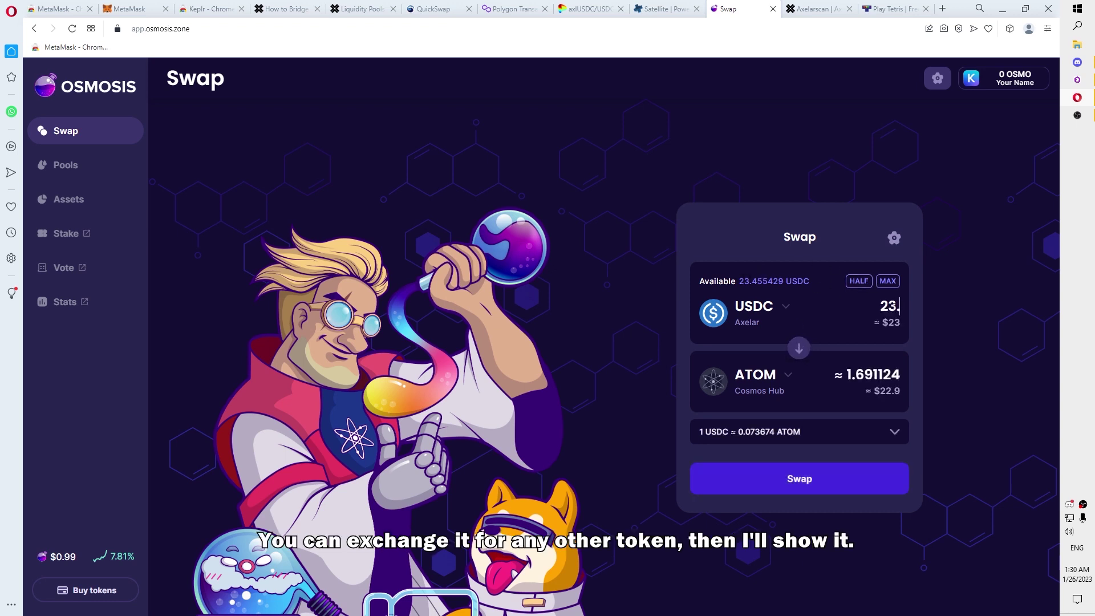
pyautogui.write('45')
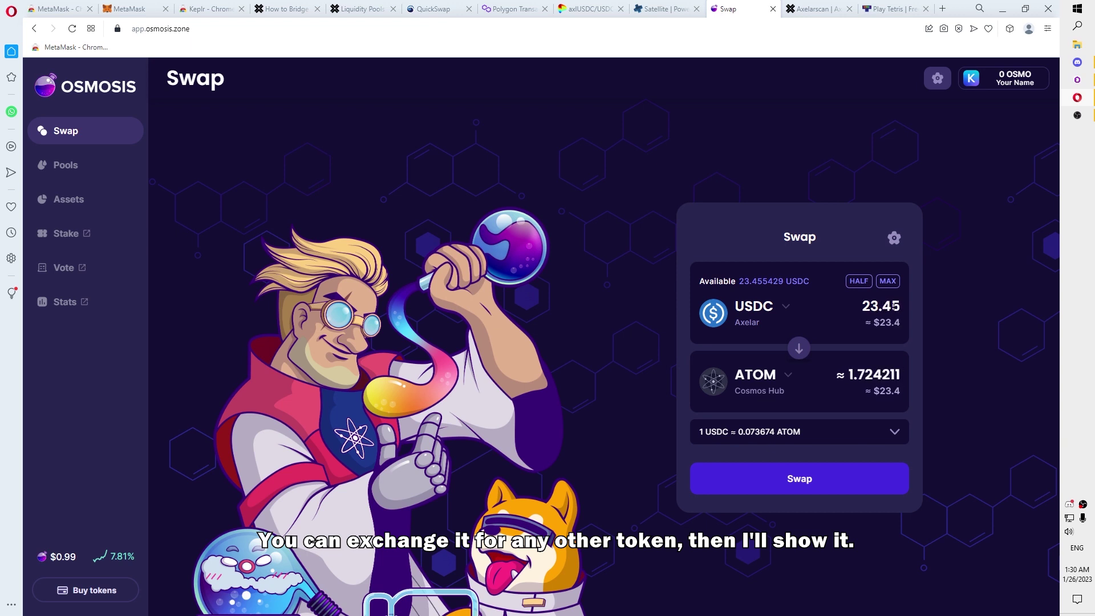
pyautogui.click(887, 281)
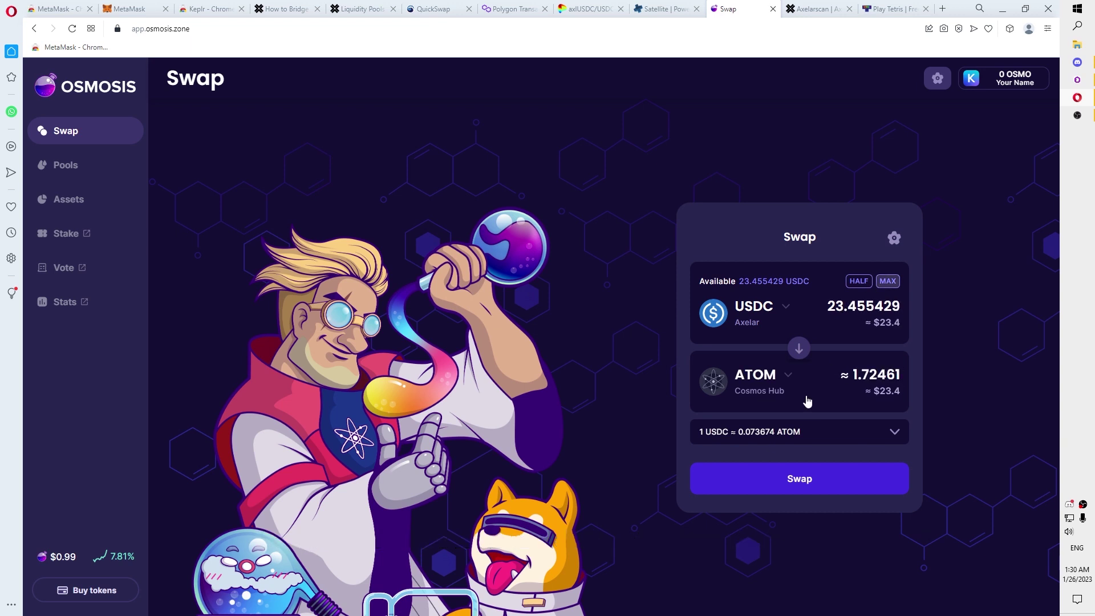
pyautogui.click(759, 384)
pyautogui.click(758, 386)
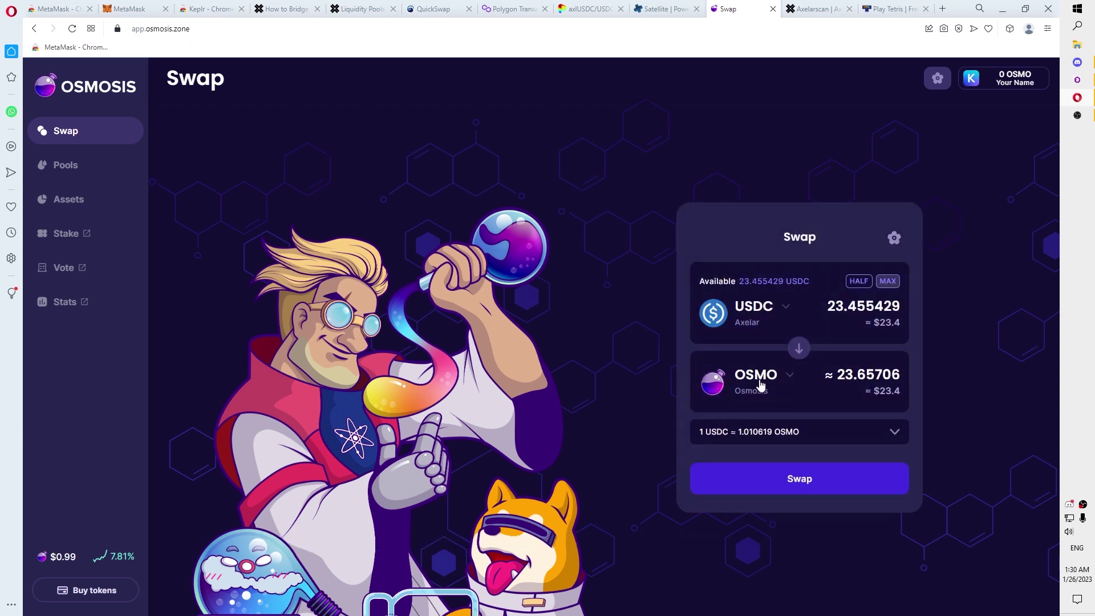
pyautogui.click(810, 438)
pyautogui.click(799, 540)
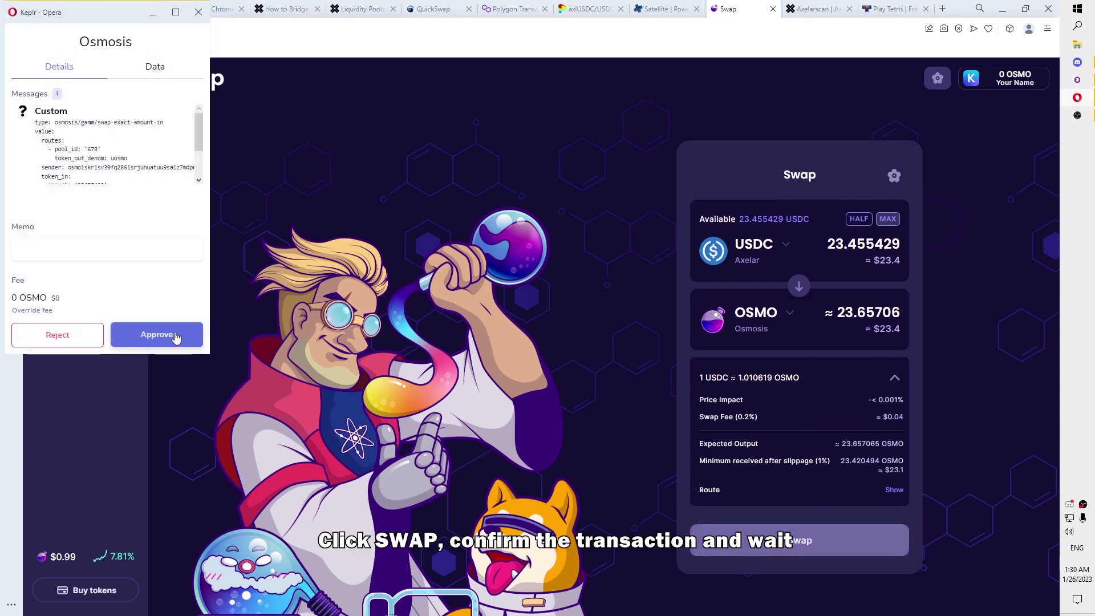
pyautogui.click(174, 337)
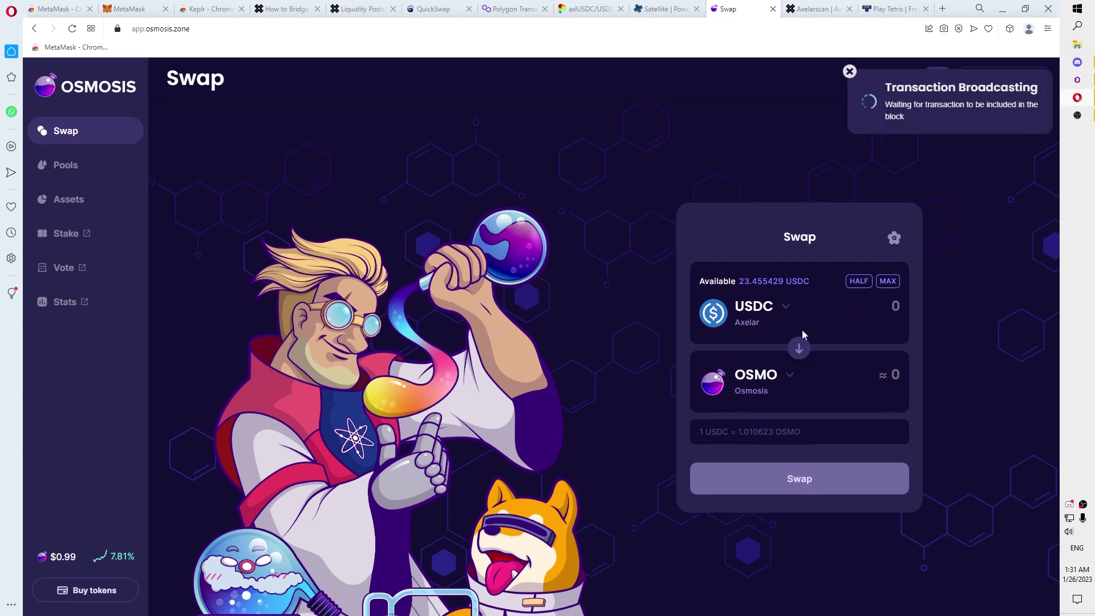
# Step: Check the Osmosis balances in the Keplr wallet
pyautogui.click(1010, 29)
pyautogui.click(968, 111)
pyautogui.click(918, 63)
pyautogui.click(909, 112)
pyautogui.scroll(-1, 940, 257)
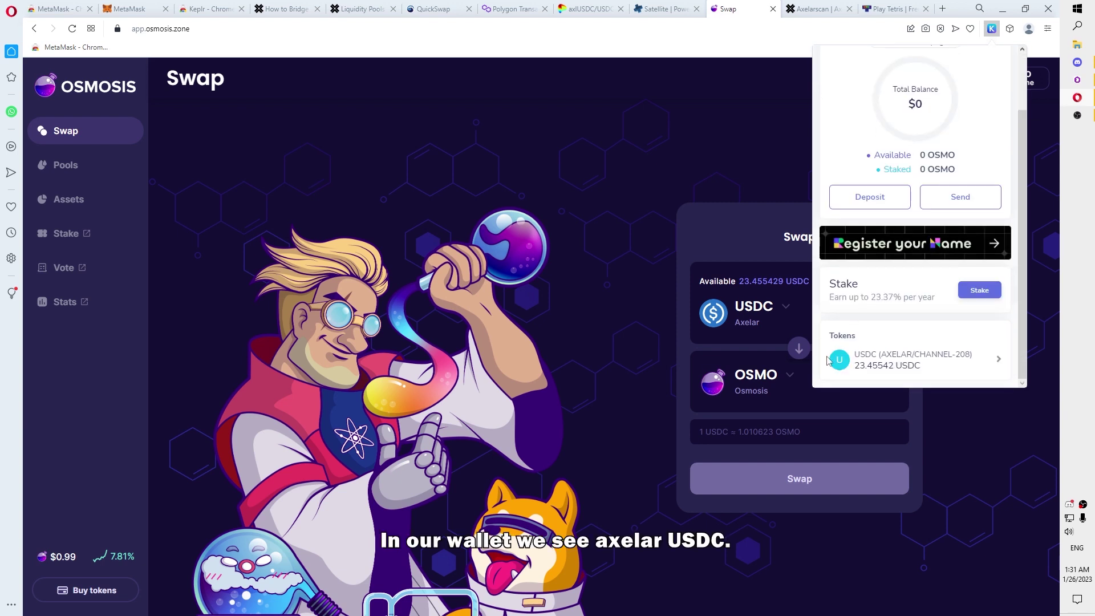
pyautogui.scroll(3, 895, 386)
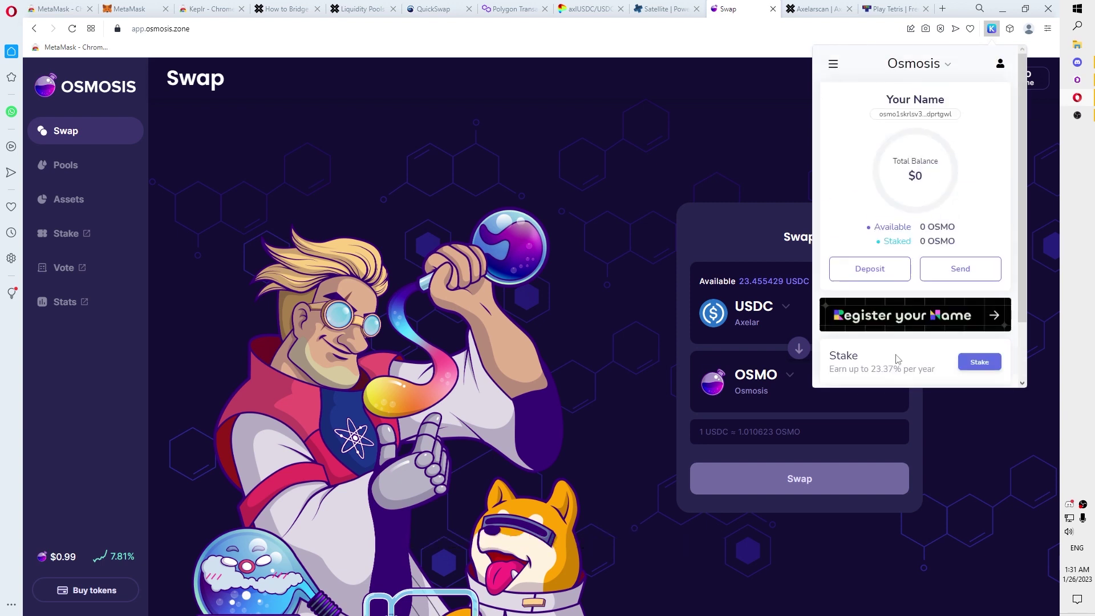
pyautogui.click(807, 114)
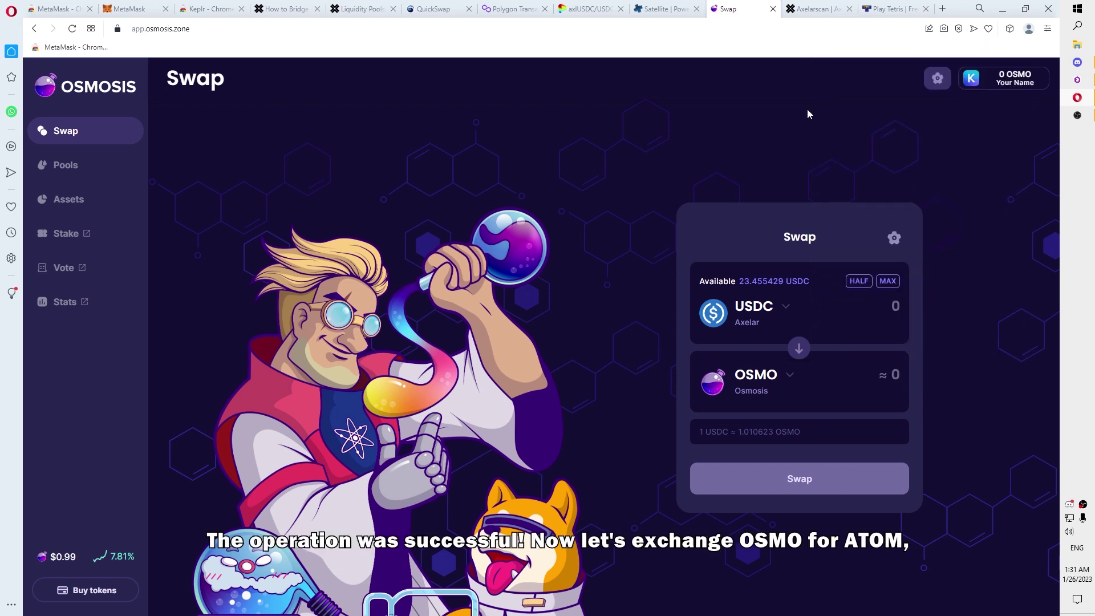
# Step: Reverse the pair and sell the full ~23.63 OSMO balance for ATOM, approving in Keplr
pyautogui.click(805, 348)
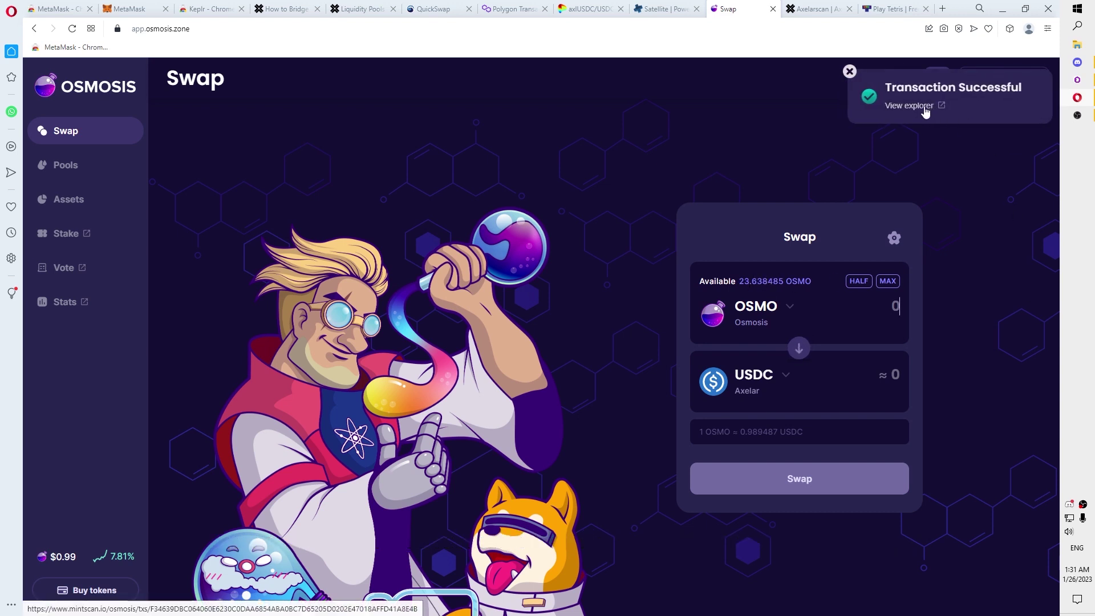
pyautogui.click(849, 72)
pyautogui.click(773, 388)
pyautogui.click(760, 410)
pyautogui.click(888, 280)
pyautogui.click(809, 485)
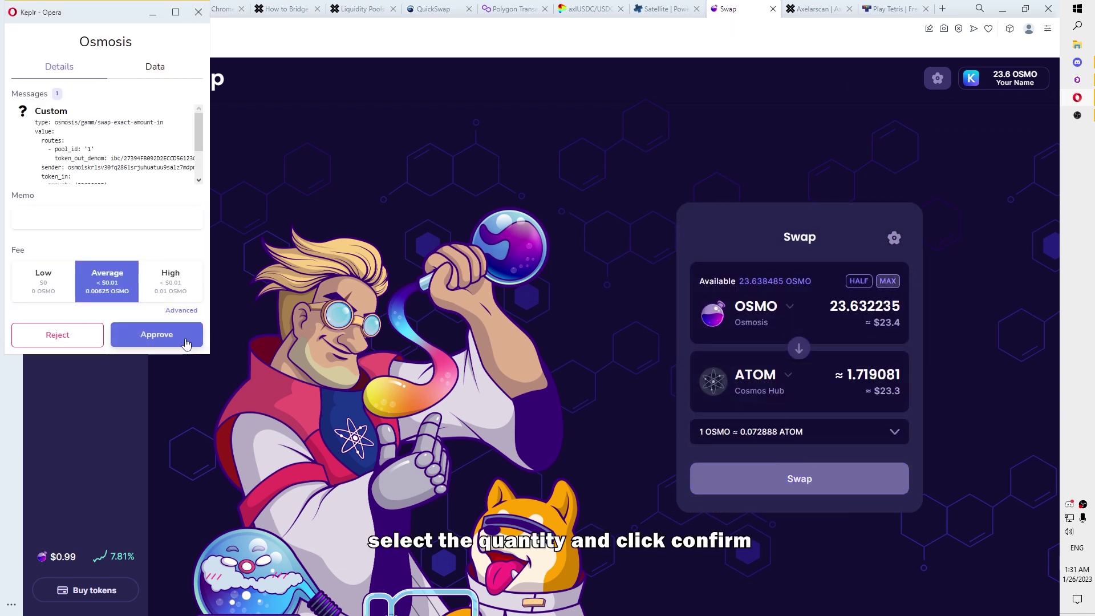
pyautogui.click(186, 341)
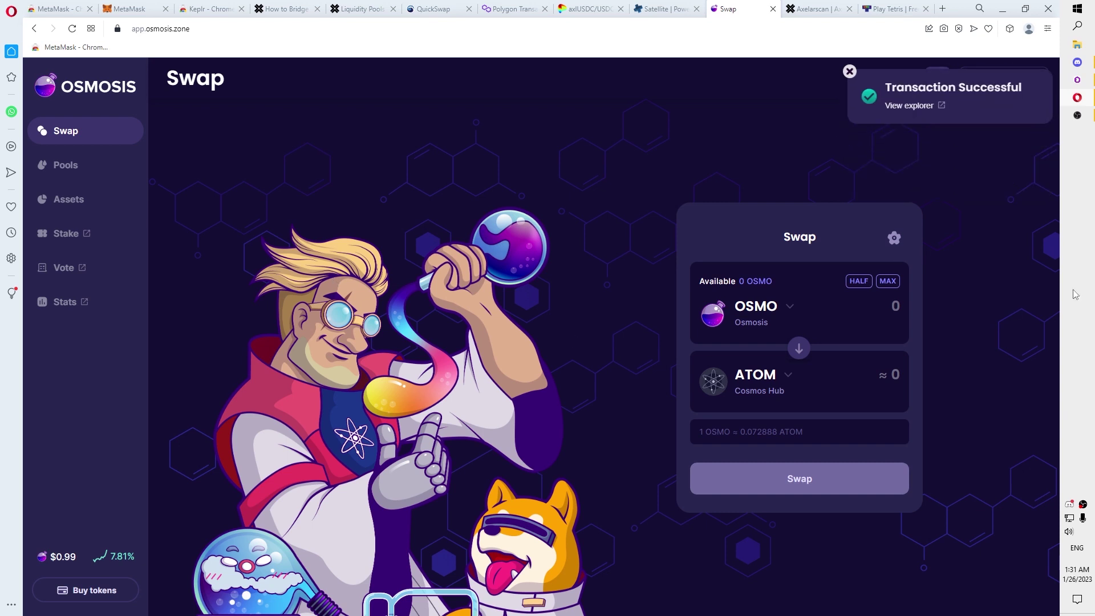
pyautogui.click(1009, 29)
# Step: Check the 1.718282 ATOM balance in Keplr
pyautogui.click(953, 115)
pyautogui.scroll(-2, 901, 172)
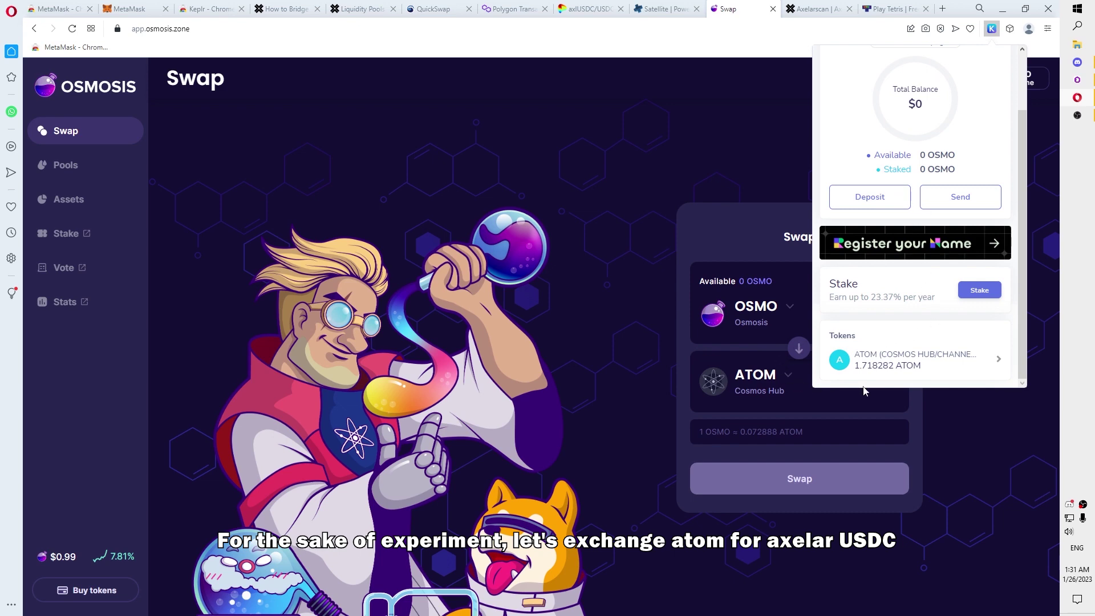
pyautogui.scroll(-3, 832, 316)
pyautogui.click(639, 229)
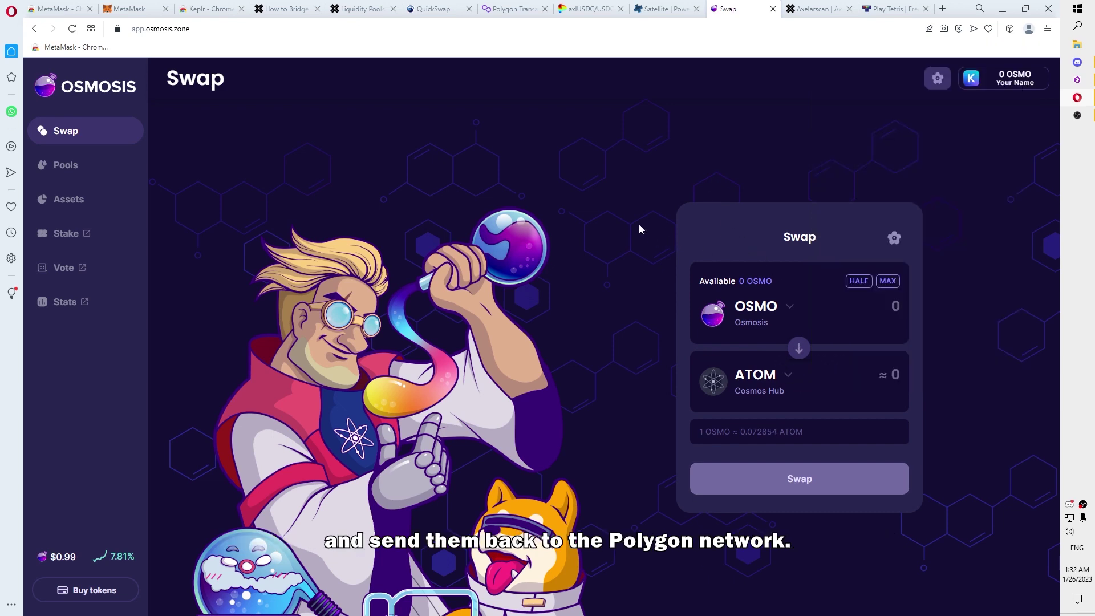
# Step: Swap the full 1.718282 ATOM for Axelar USDC (found via 'axl') and approve in Keplr
pyautogui.click(796, 351)
pyautogui.click(762, 376)
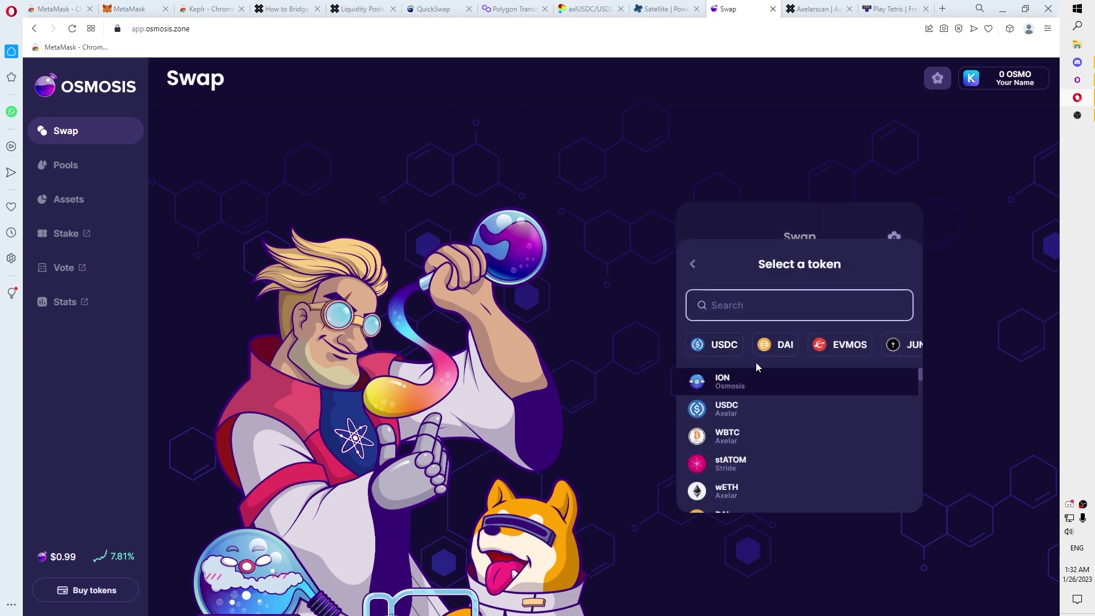
pyautogui.scroll(-10, 762, 393)
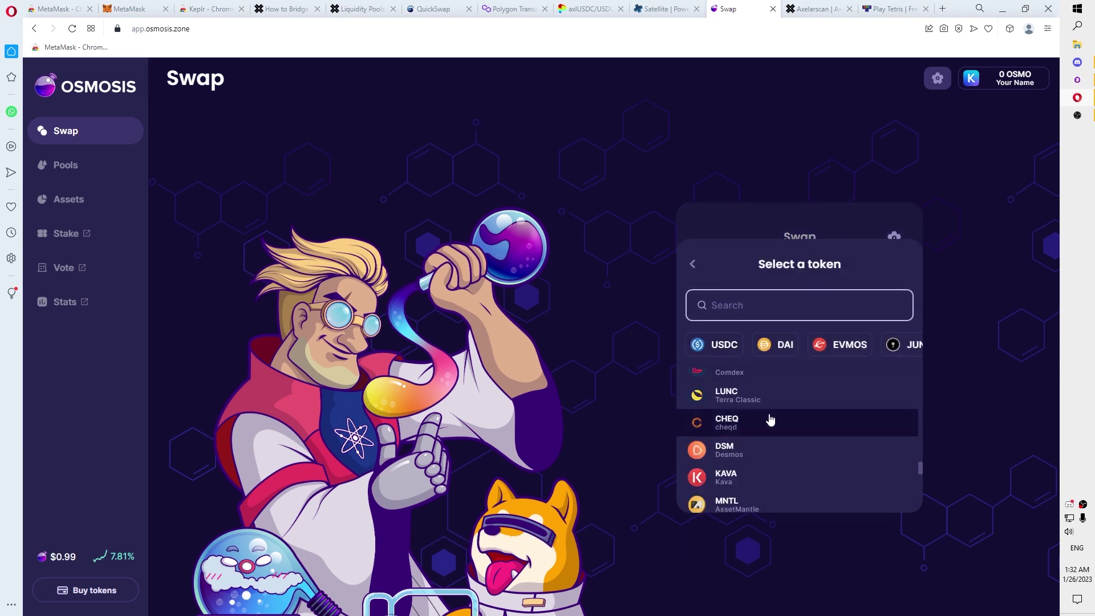
pyautogui.scroll(-5, 770, 419)
pyautogui.press('Tab')
pyautogui.click(756, 317)
pyautogui.write('ax')
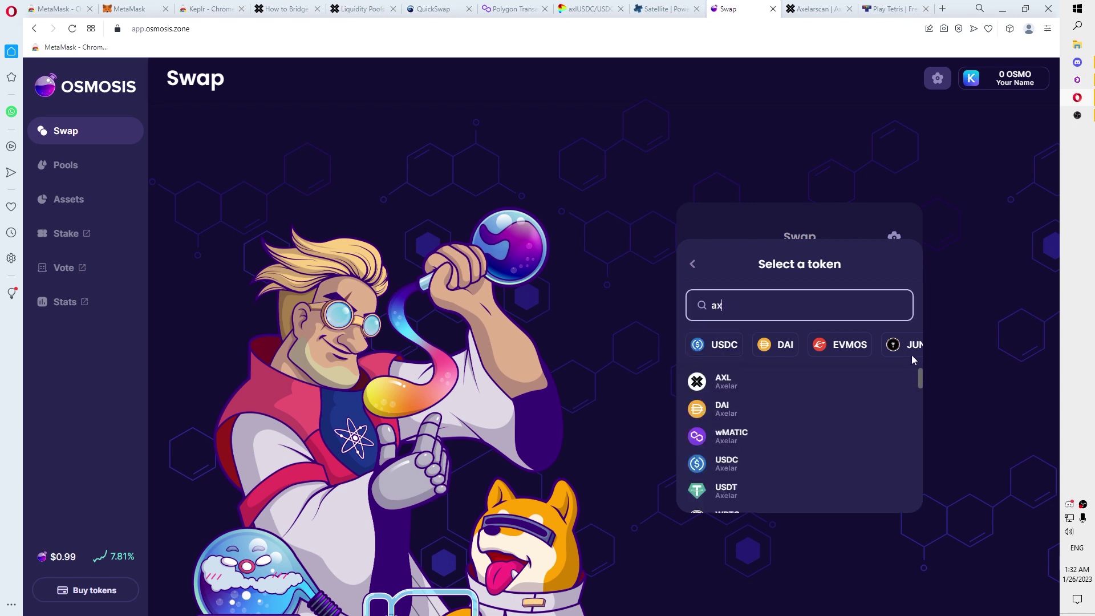
pyautogui.write('l')
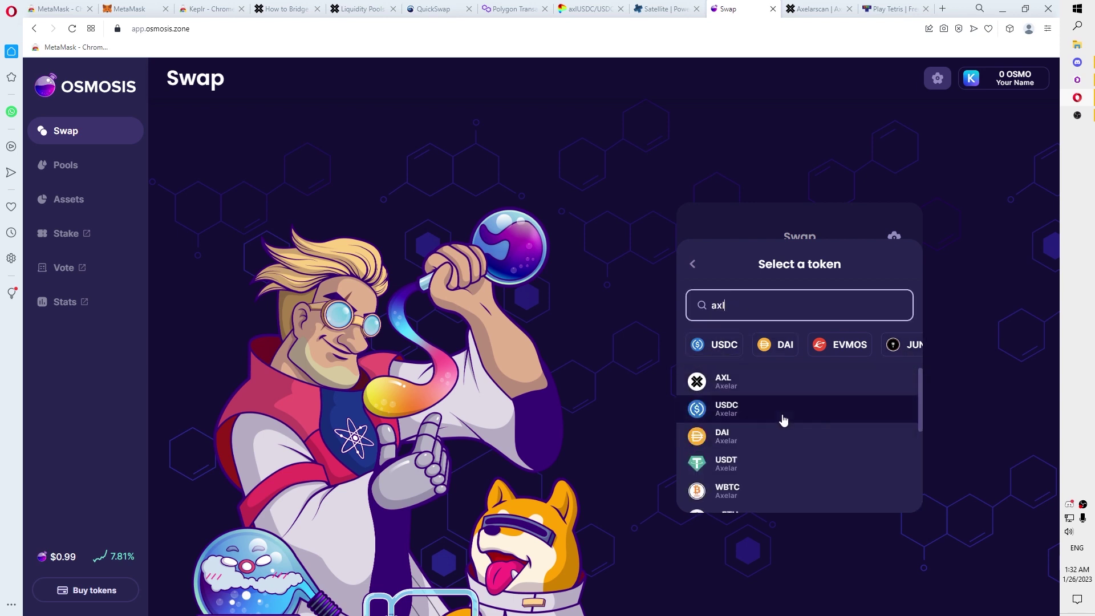
pyautogui.click(783, 420)
pyautogui.click(886, 283)
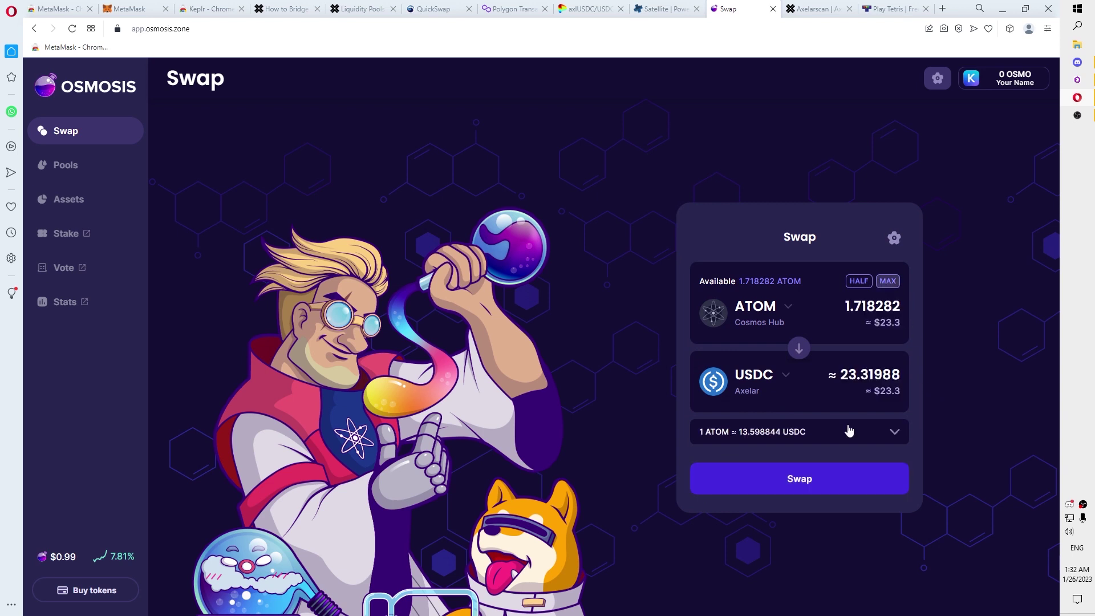
pyautogui.click(880, 478)
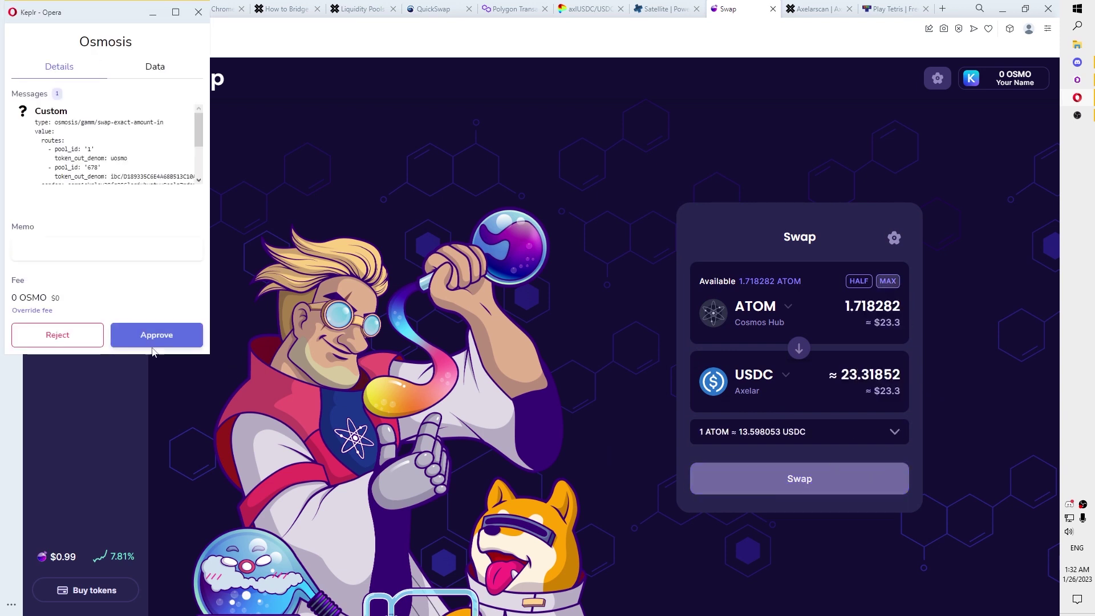
pyautogui.click(145, 347)
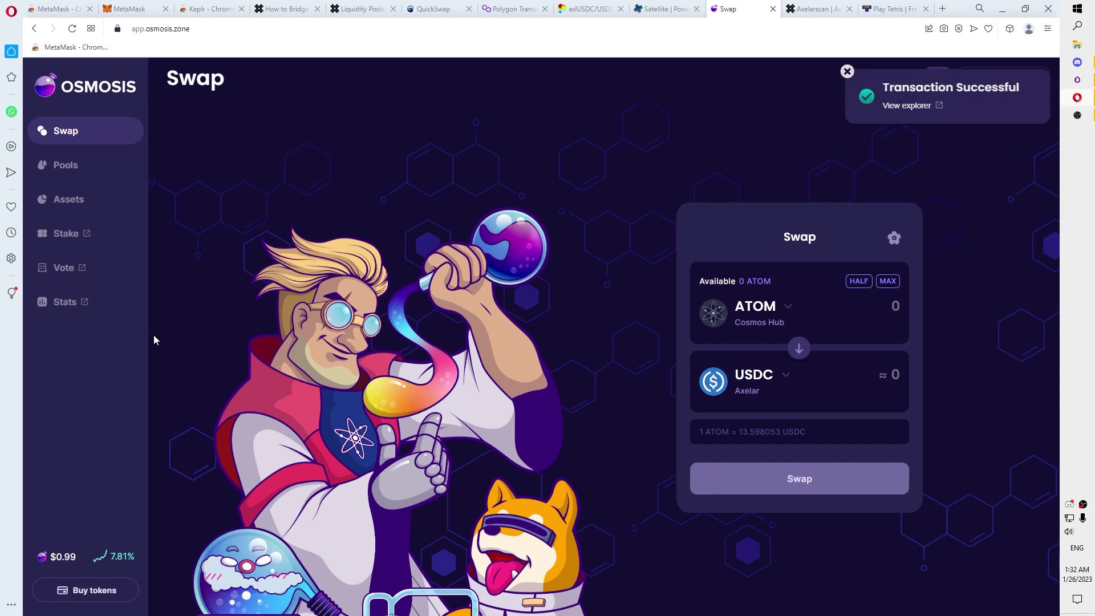
# Step: Confirm in Keplr that about 23.34 USDC and no ATOM remain
pyautogui.click(849, 71)
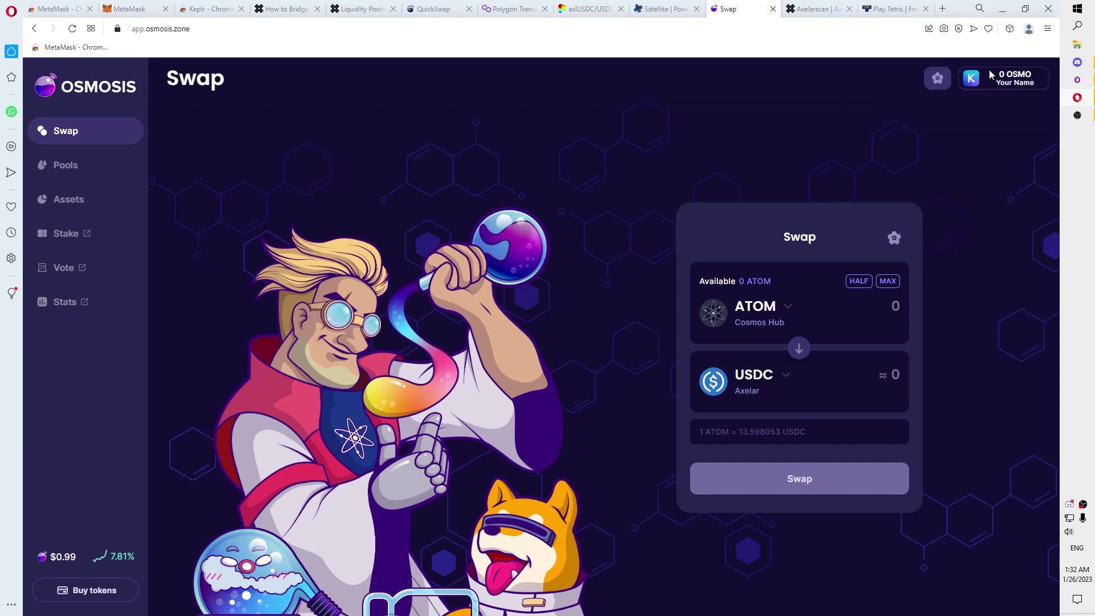
pyautogui.click(1009, 28)
pyautogui.click(904, 114)
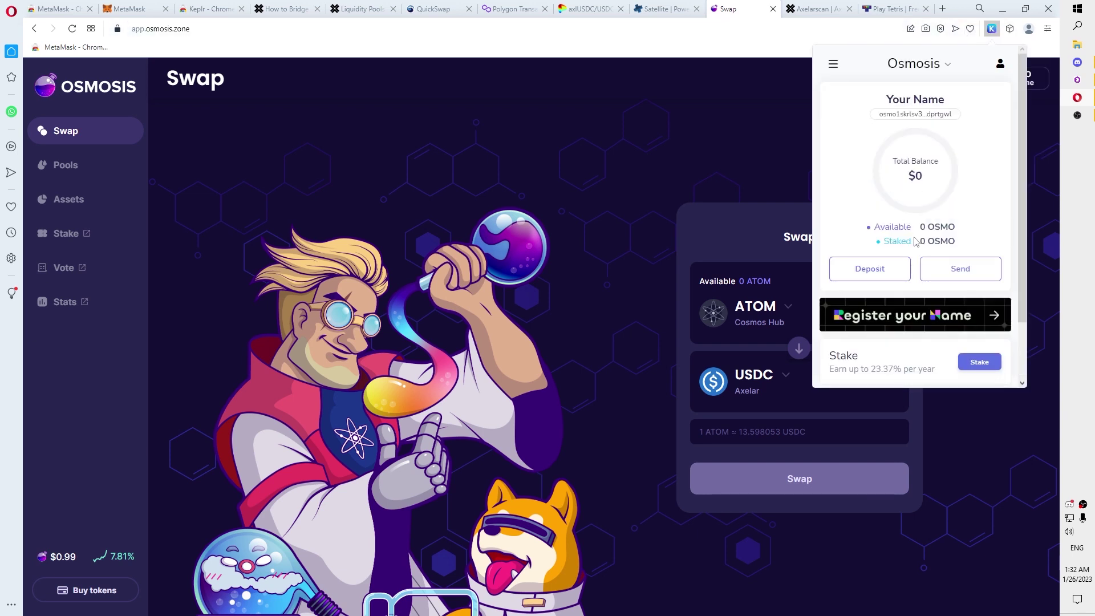
pyautogui.scroll(-2, 962, 245)
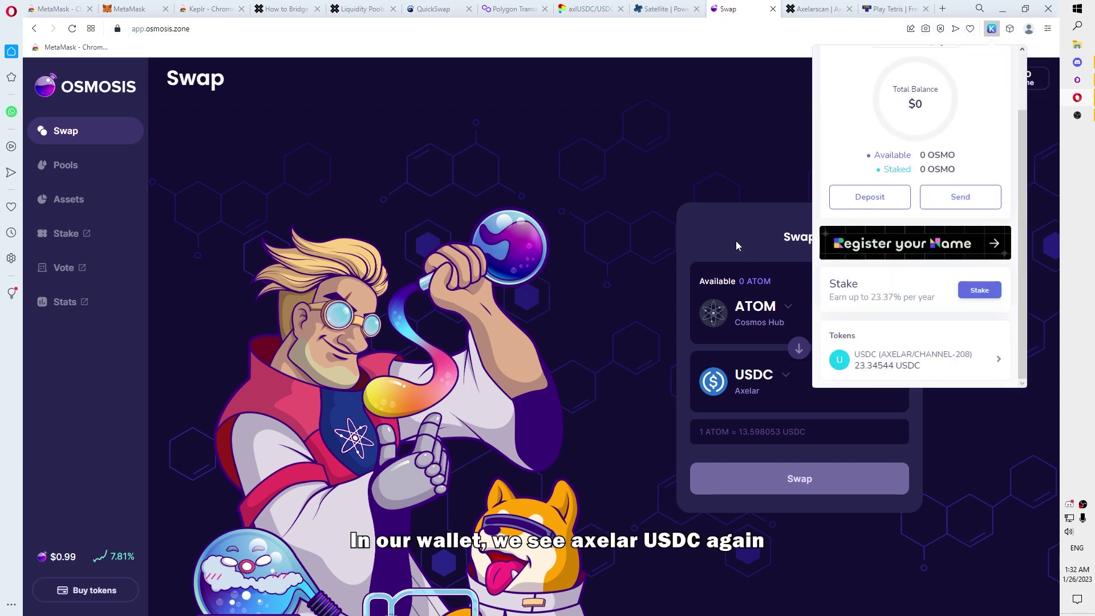
pyautogui.click(696, 145)
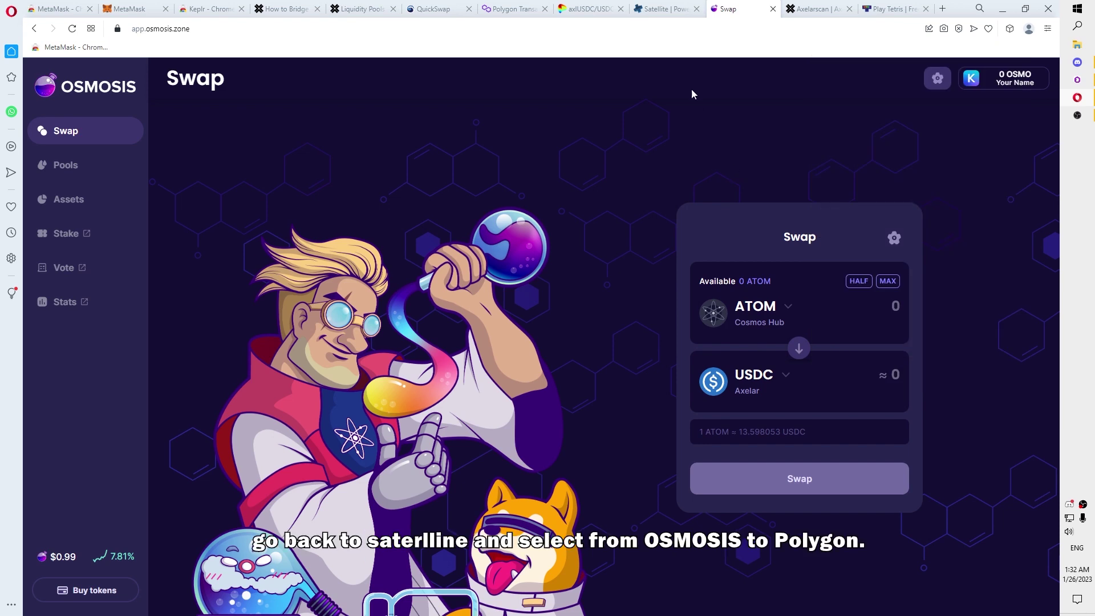
# Step: Reverse Satellite's route to go from Osmosis to Polygon
pyautogui.click(678, 9)
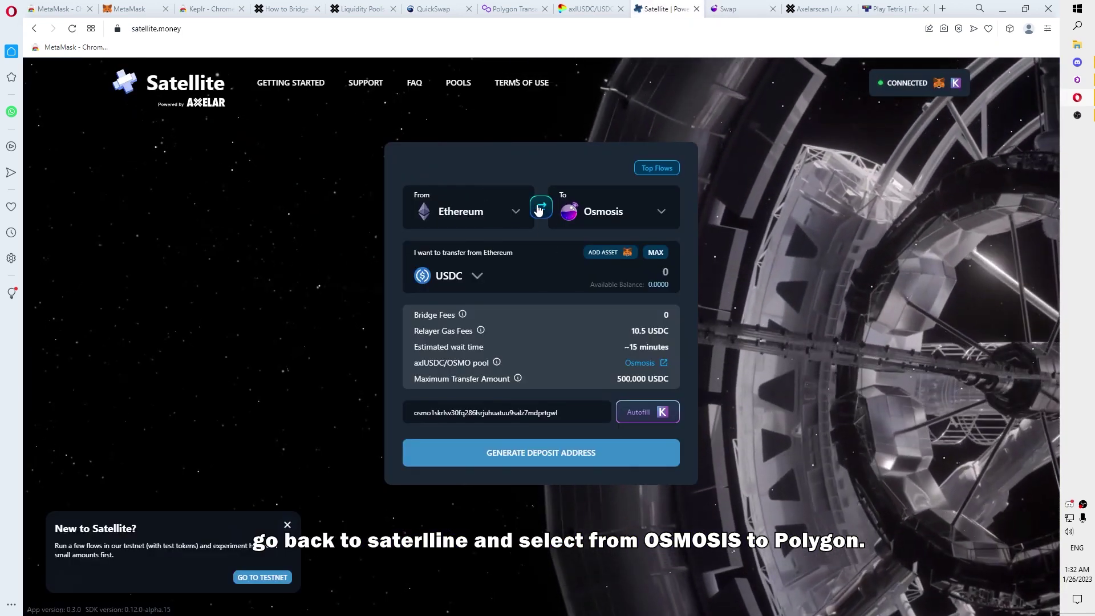
pyautogui.click(543, 214)
pyautogui.click(614, 226)
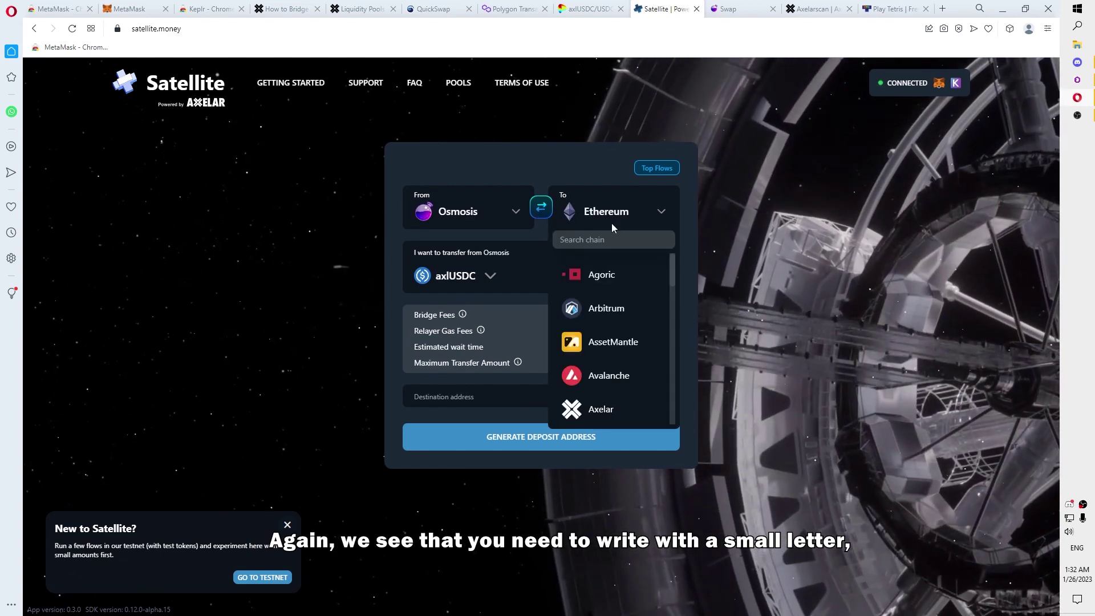
pyautogui.click(612, 234)
pyautogui.write('P')
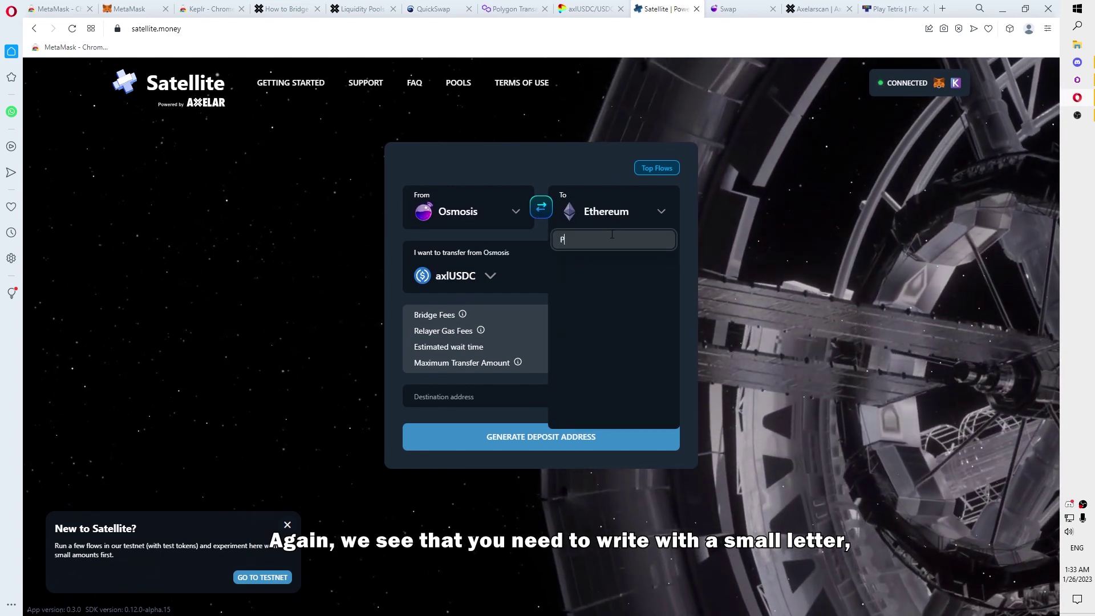
pyautogui.write('olygon')
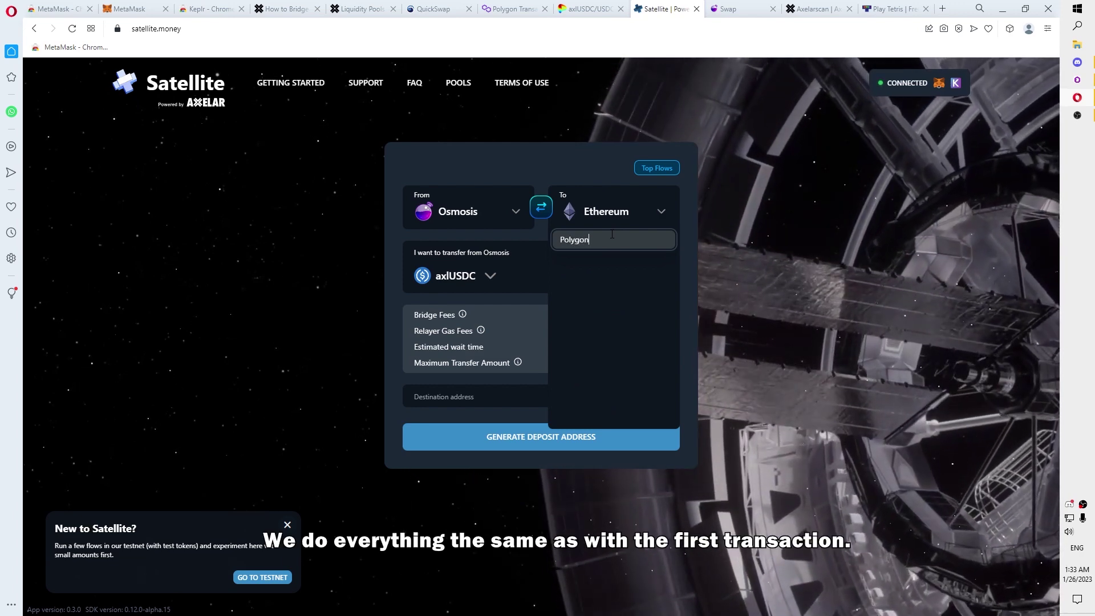
pyautogui.press('Delete')
pyautogui.write('p')
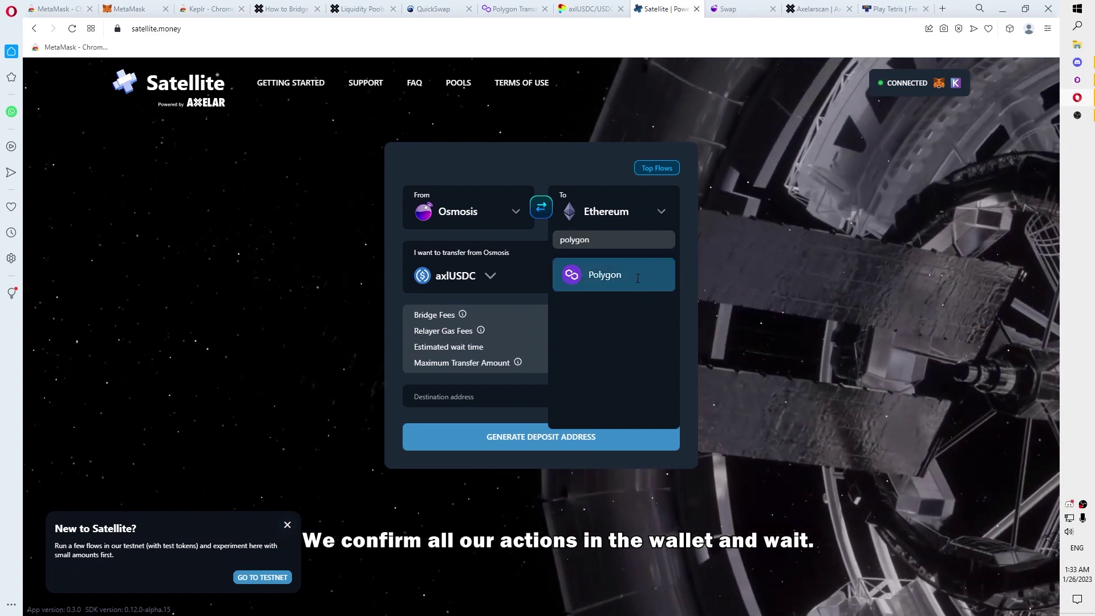
pyautogui.click(651, 292)
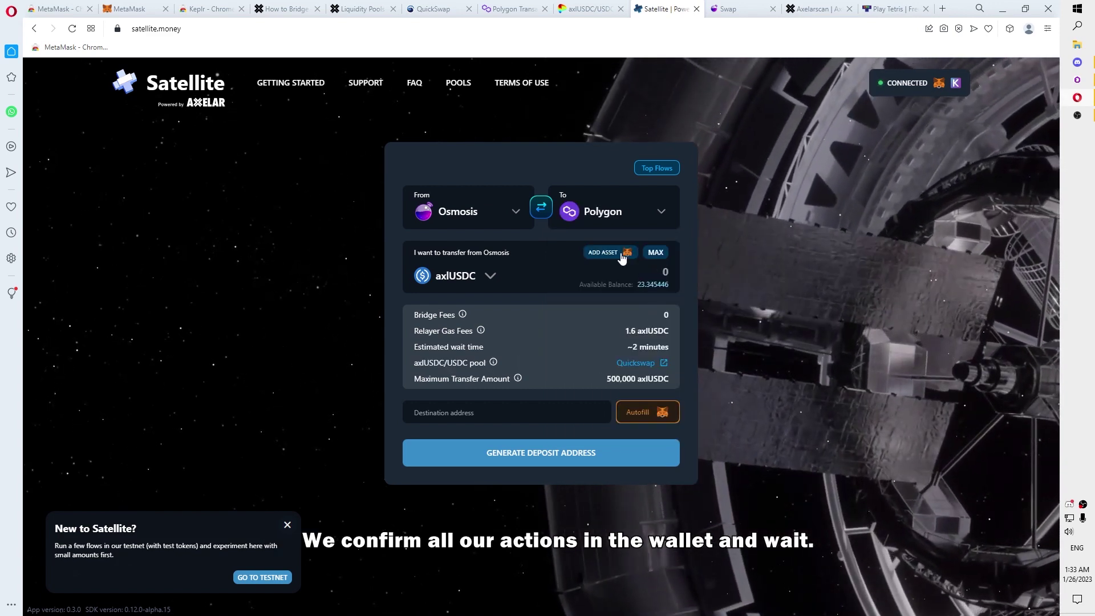
# Step: Send the full 23.345446 axlUSDC to the autofilled own address via Keplr at low fee
pyautogui.click(656, 252)
pyautogui.click(656, 416)
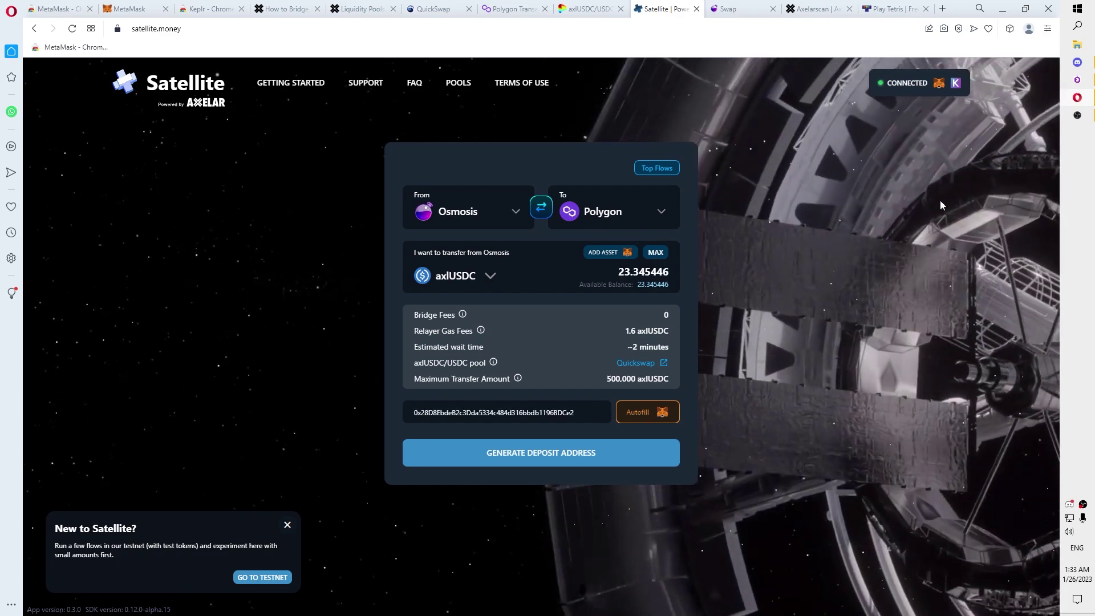
pyautogui.click(613, 454)
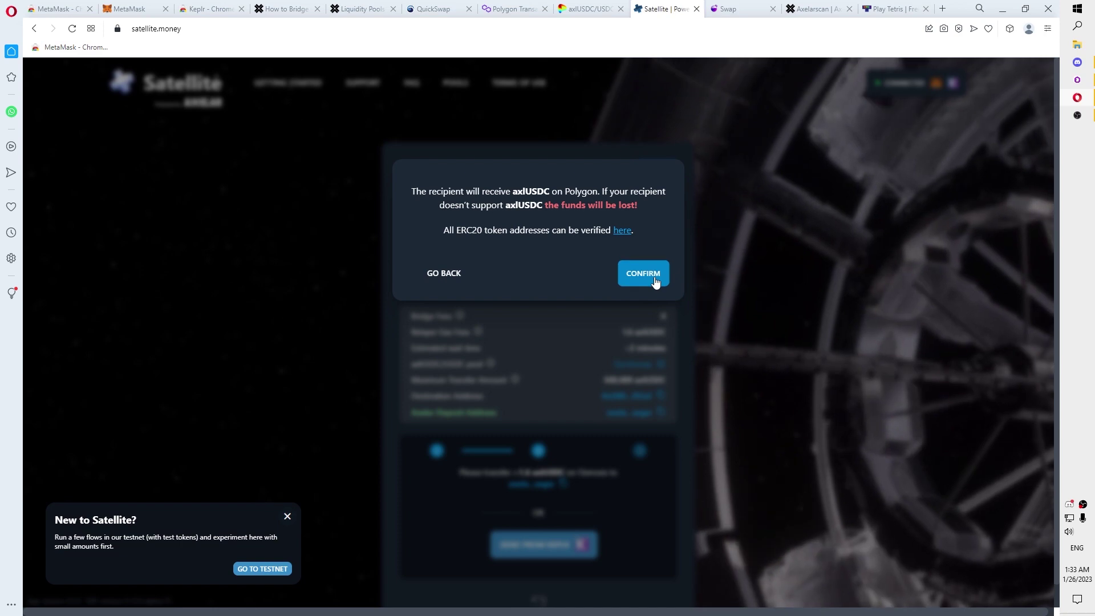
pyautogui.click(656, 274)
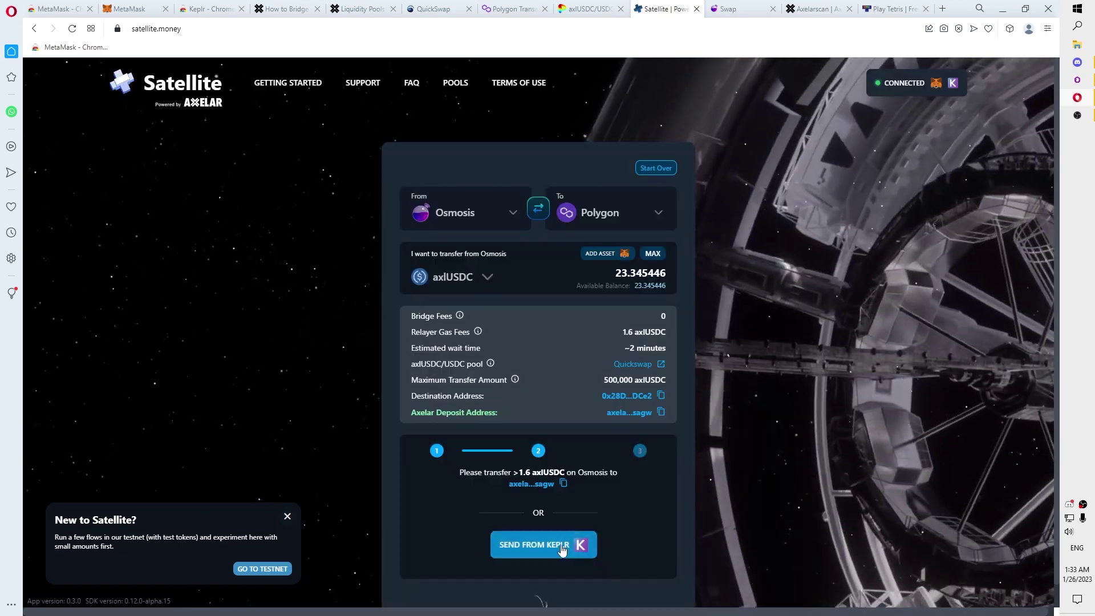
pyautogui.click(560, 545)
pyautogui.click(43, 282)
pyautogui.click(162, 333)
pyautogui.click(608, 522)
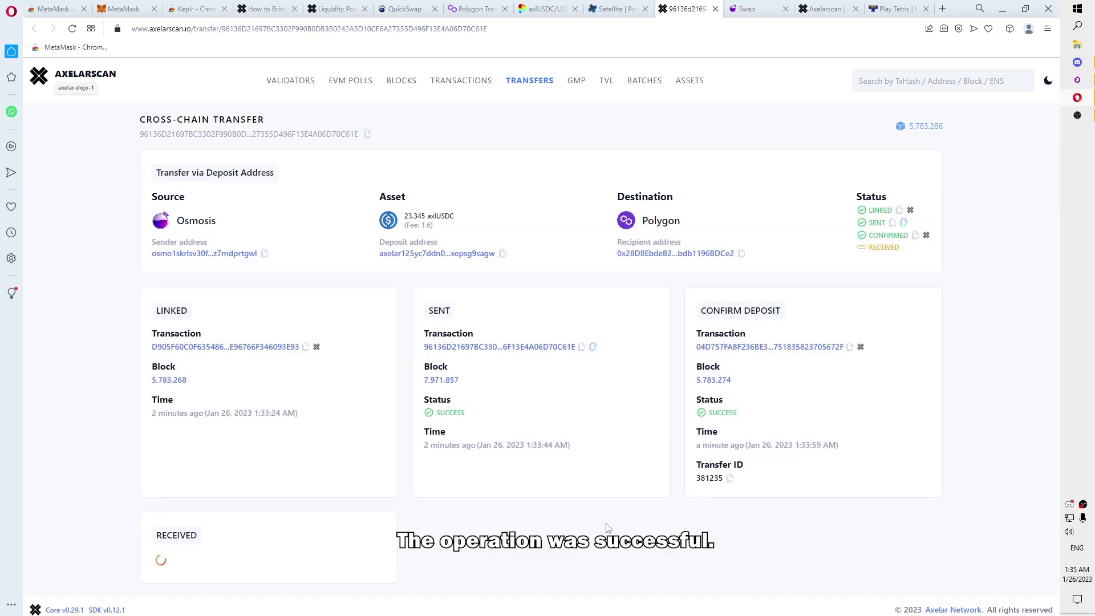
# Step: Return to QuickSwap, now showing 4.8855 MATIC and 21.745 axlUSDC
pyautogui.click(401, 9)
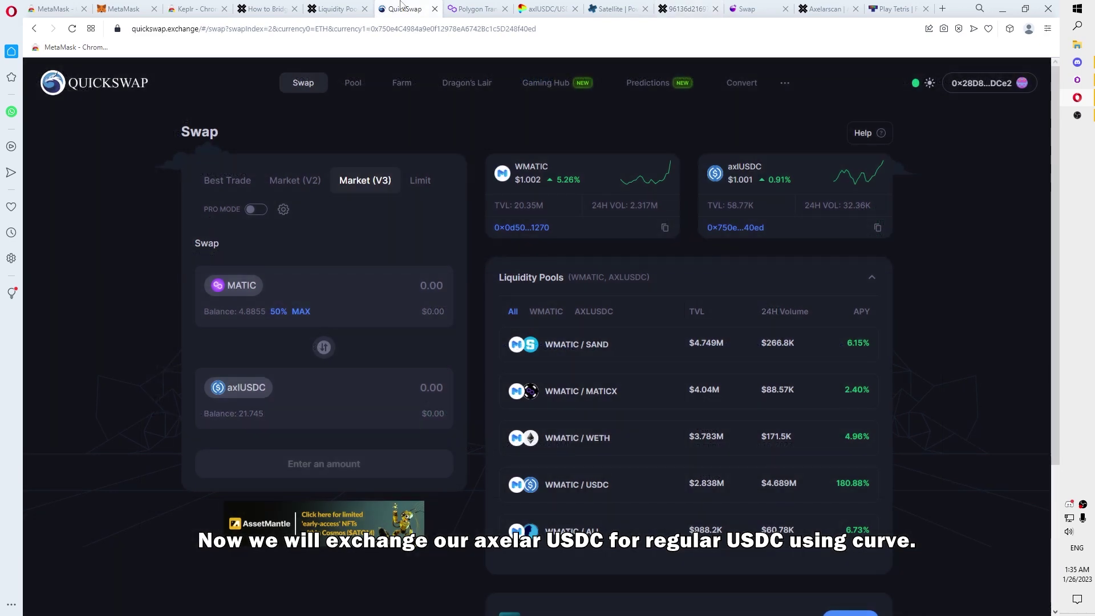
# Step: On the Curve axlUSDC/USDC pool page, reload and connect the MetaMask wallet
pyautogui.click(549, 7)
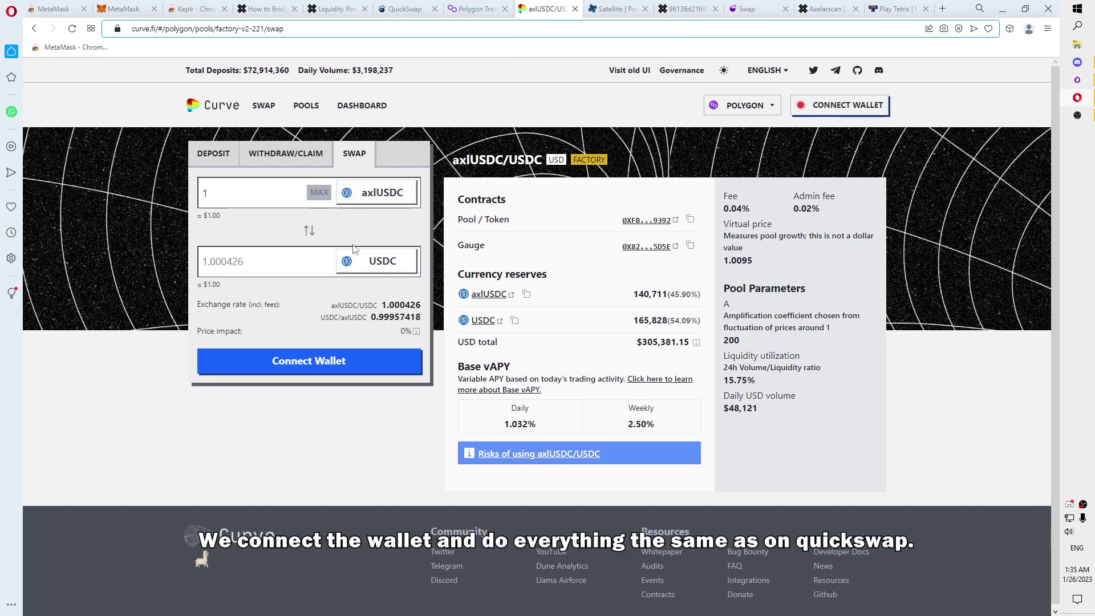
pyautogui.click(836, 104)
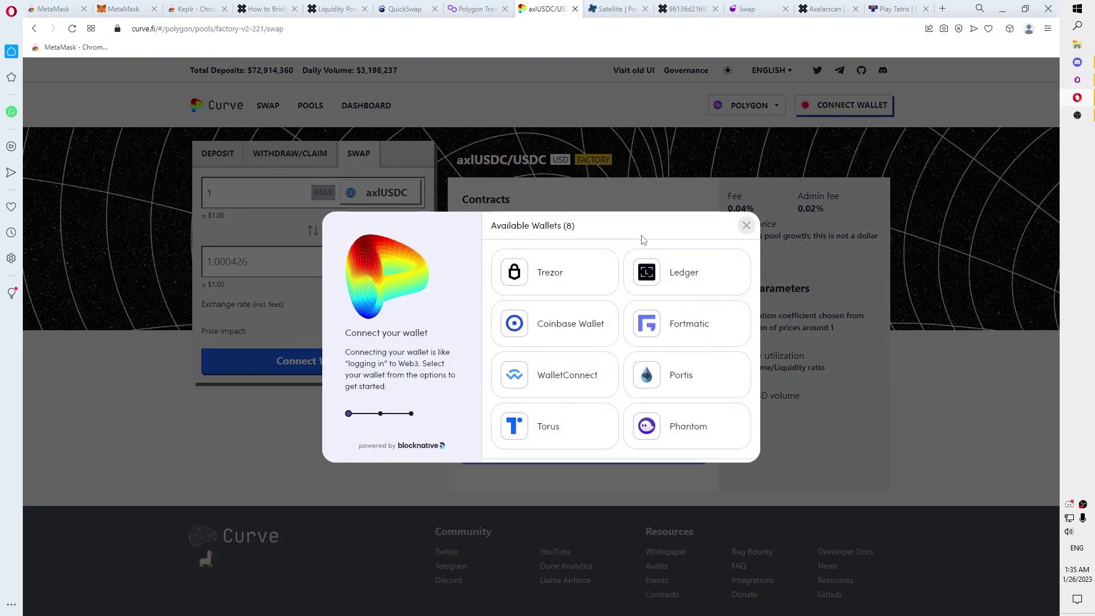
pyautogui.rightClick(647, 174)
pyautogui.click(679, 211)
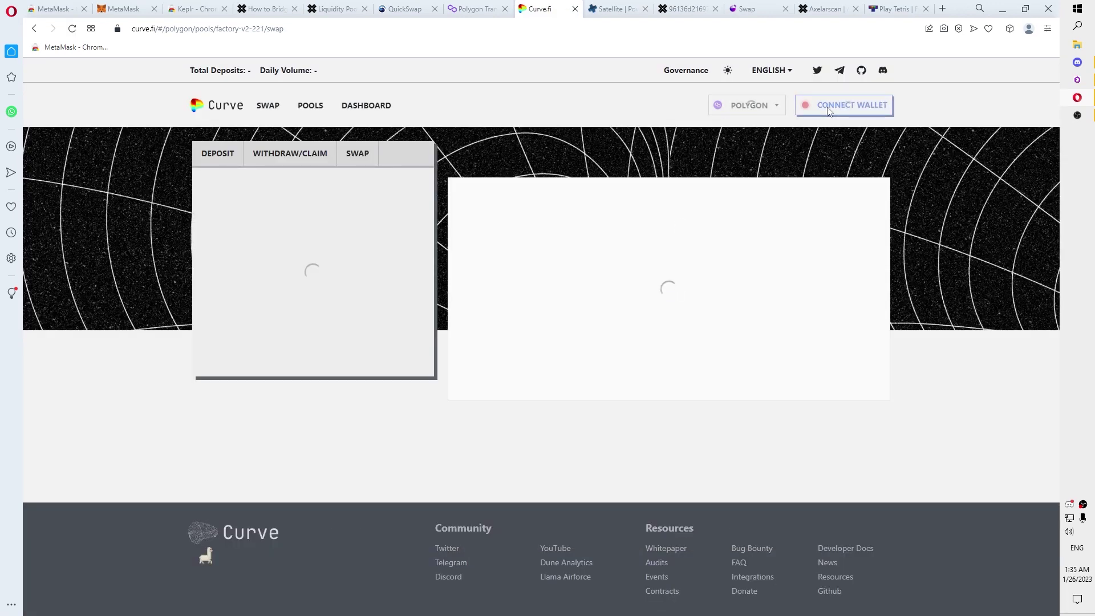
pyautogui.click(827, 107)
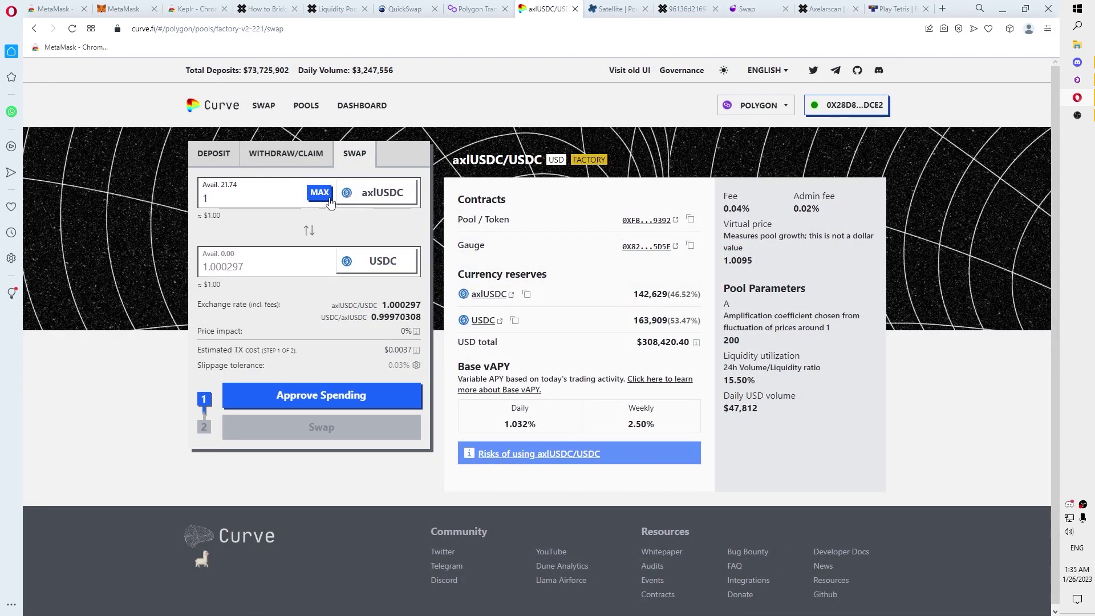
# Step: Approve and swap the full 21.745446 axlUSDC, then view the transaction on Polygonscan
pyautogui.click(320, 192)
pyautogui.click(403, 391)
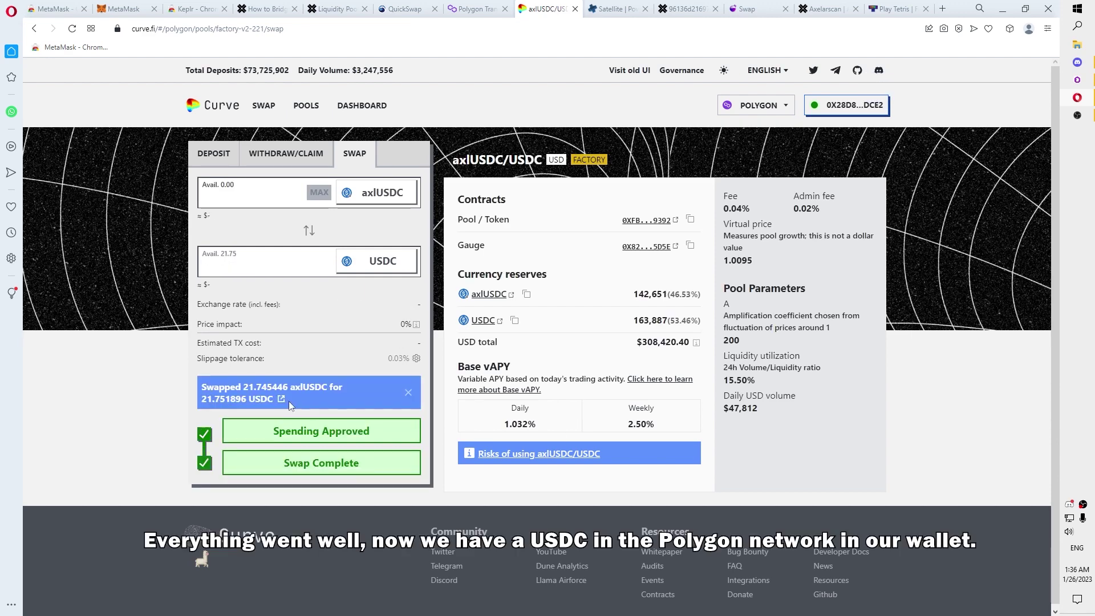
pyautogui.click(282, 399)
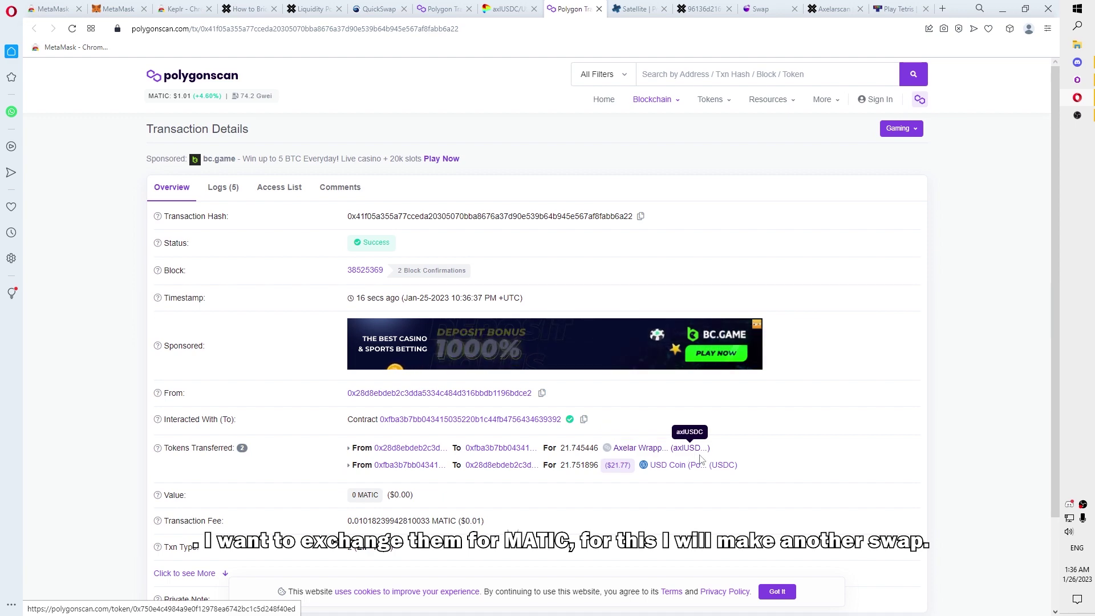
# Step: On Curve's general swap page, set the pair to swap USDC for MATIC
pyautogui.click(504, 8)
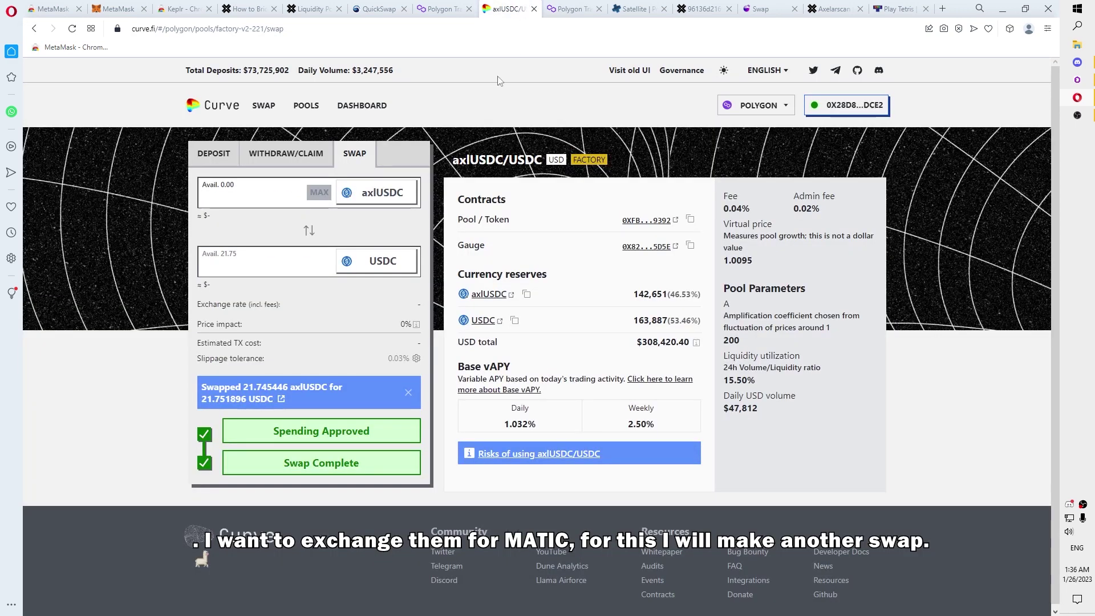
pyautogui.click(381, 193)
pyautogui.press('Escape')
pyautogui.click(263, 105)
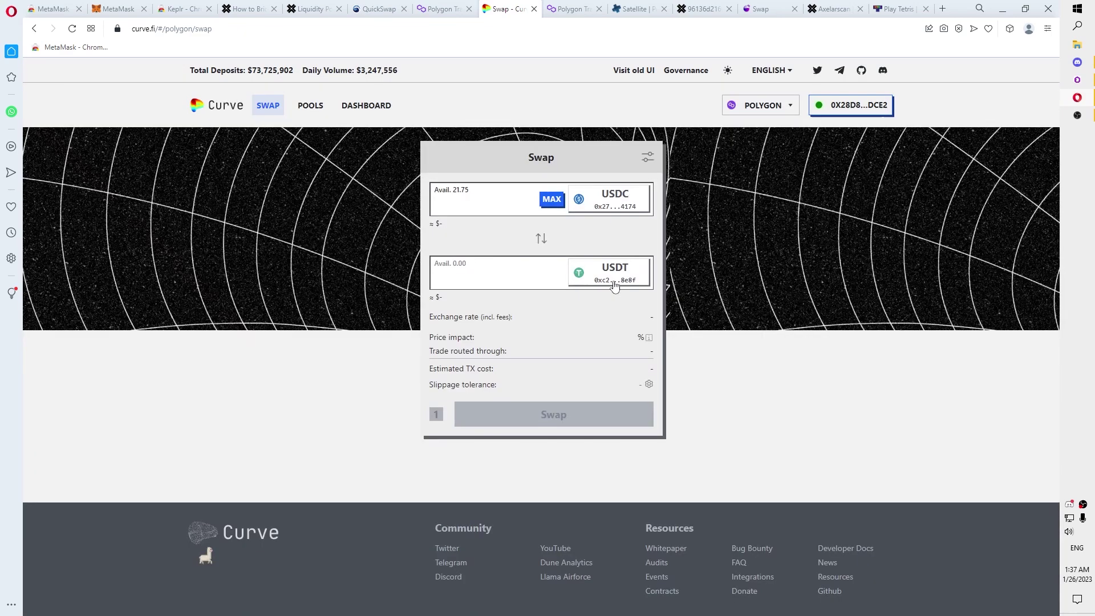
pyautogui.click(596, 210)
pyautogui.write('matic')
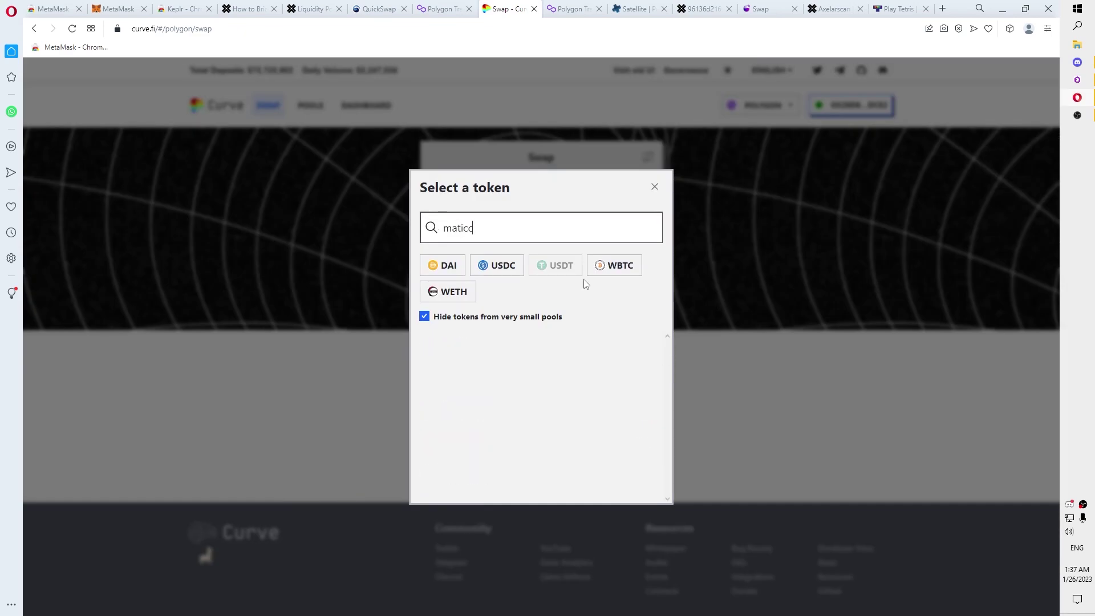
pyautogui.click(563, 342)
# Step: Approve and swap all 21.751896 USDC for MATIC, then check MetaMask's activity
pyautogui.click(551, 199)
pyautogui.click(644, 424)
pyautogui.click(822, 394)
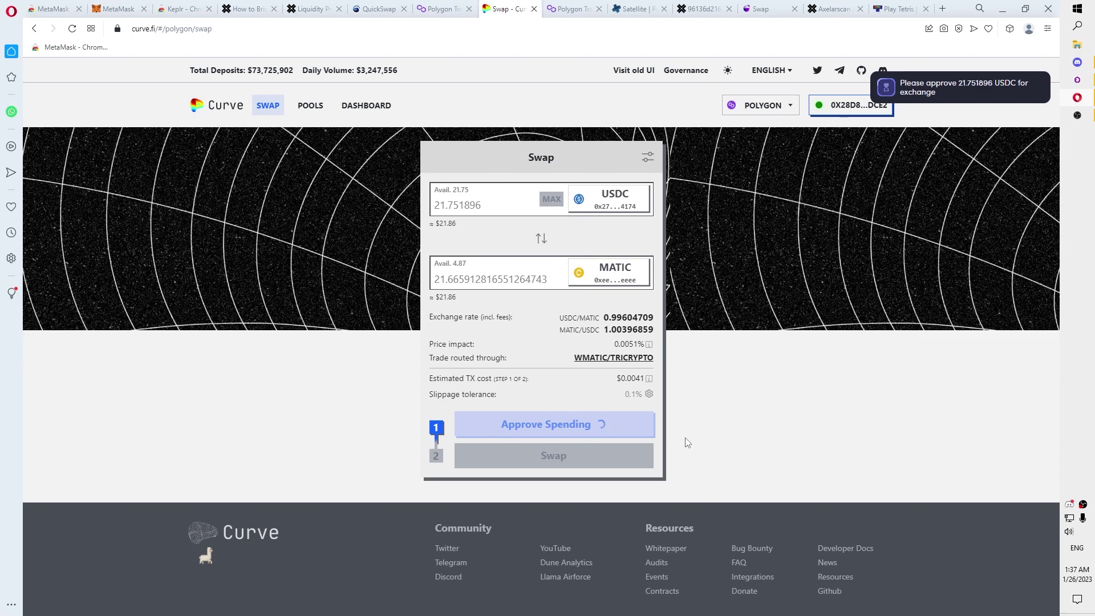
pyautogui.click(648, 458)
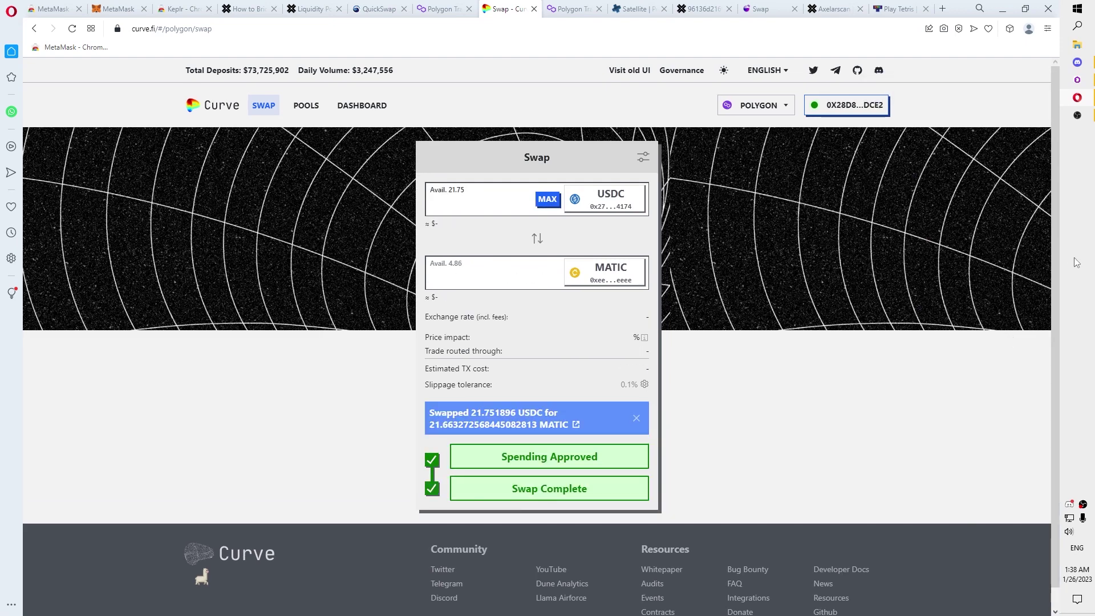
pyautogui.click(1010, 28)
pyautogui.click(913, 57)
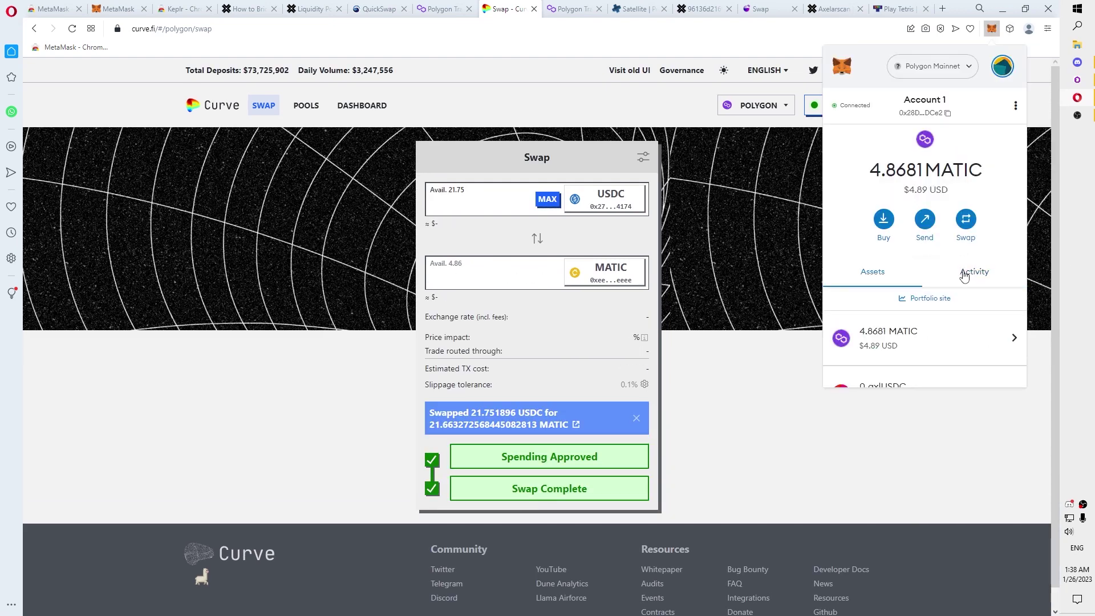